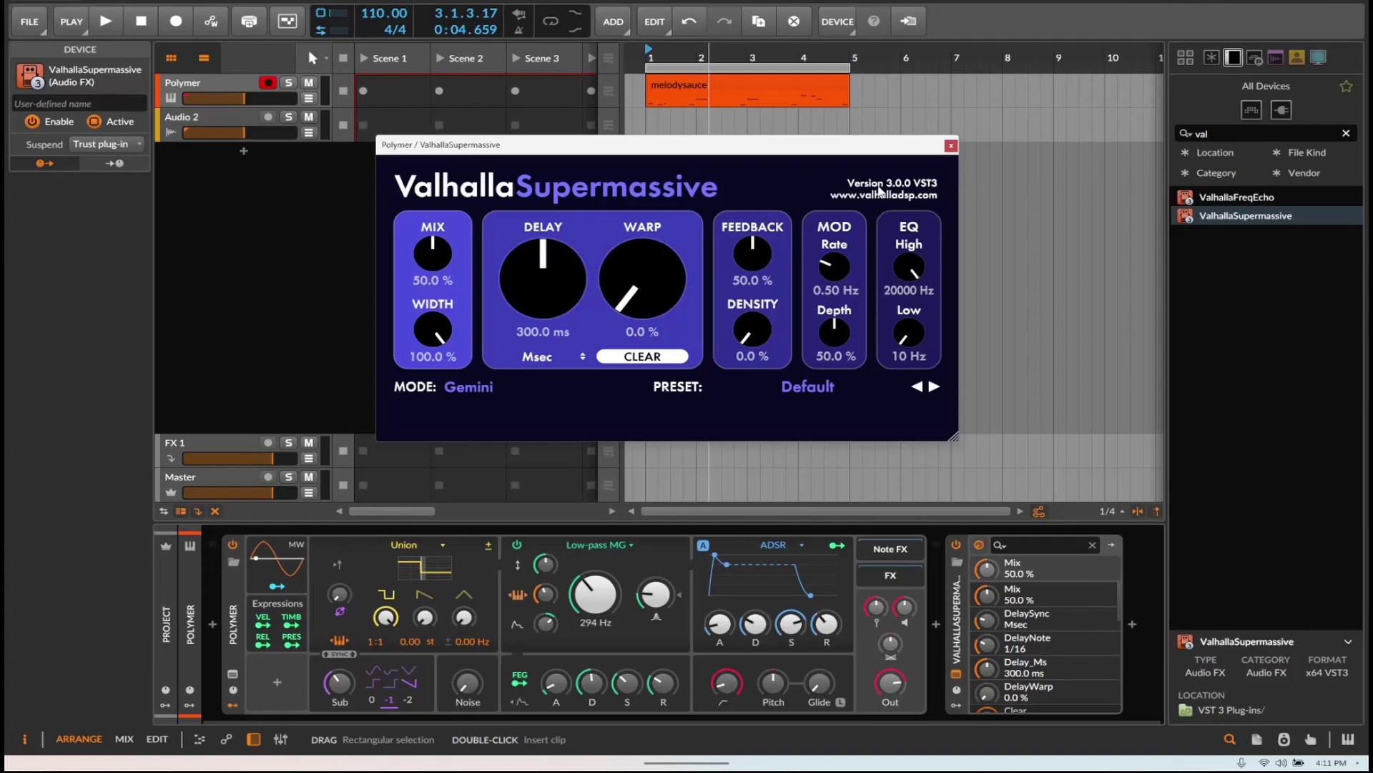
# Switch Supermassive's mode to Leo, then change it to Virgo.
pyautogui.click(492, 392)
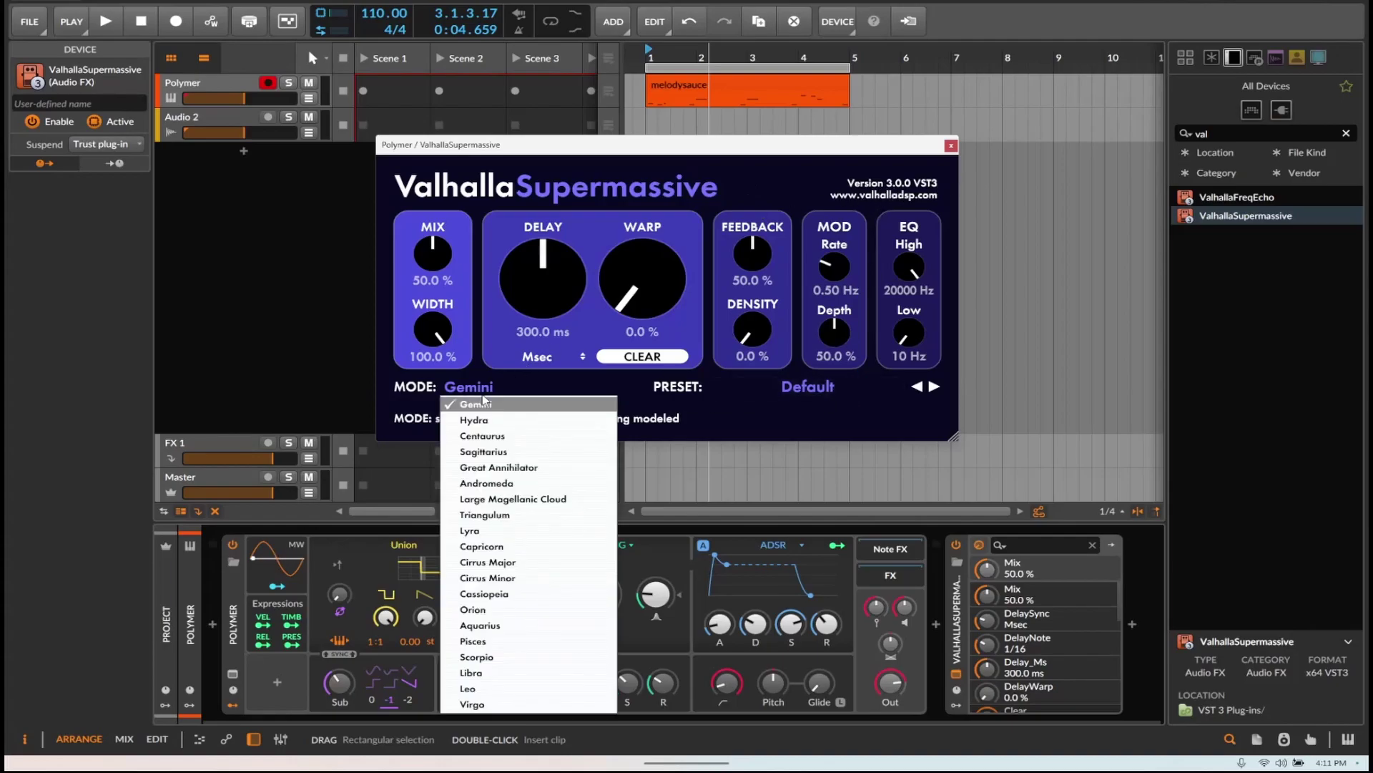
pyautogui.click(519, 688)
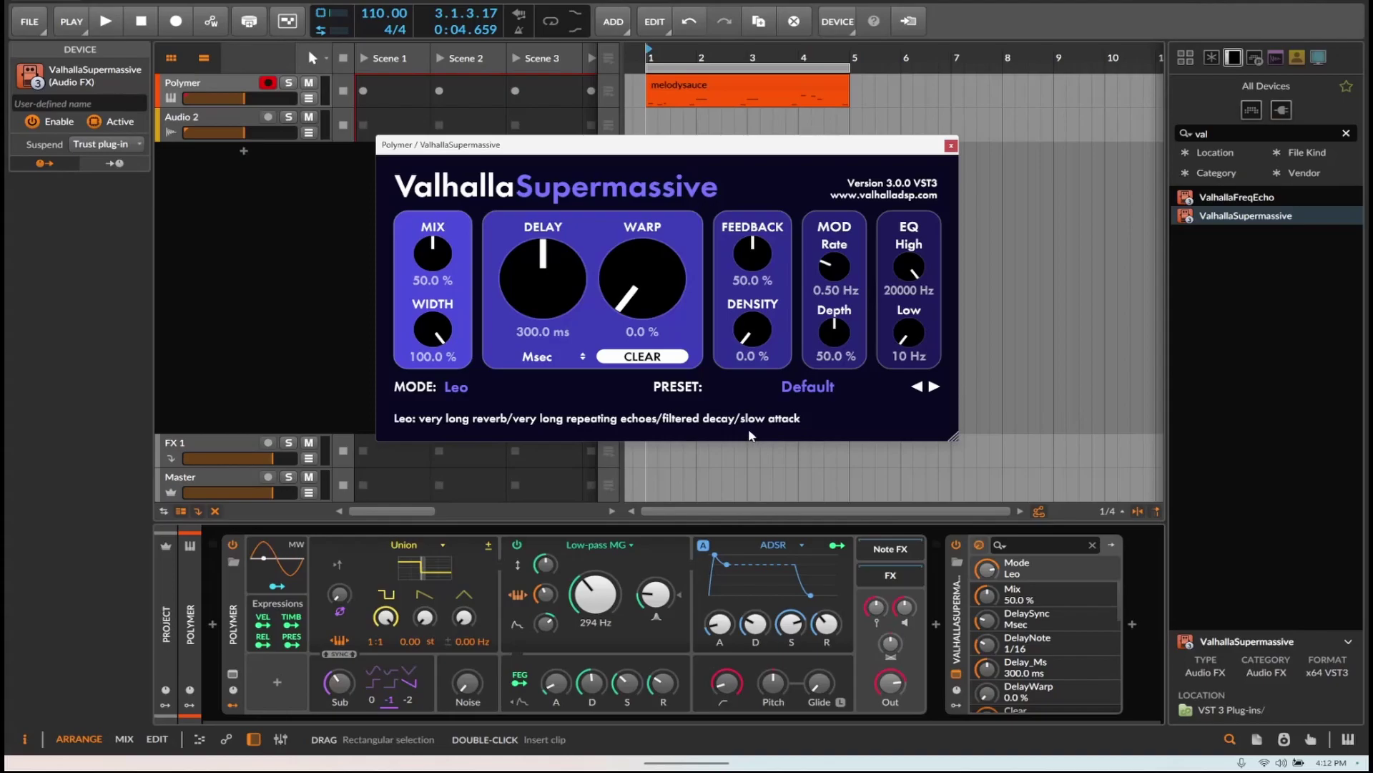
pyautogui.click(449, 387)
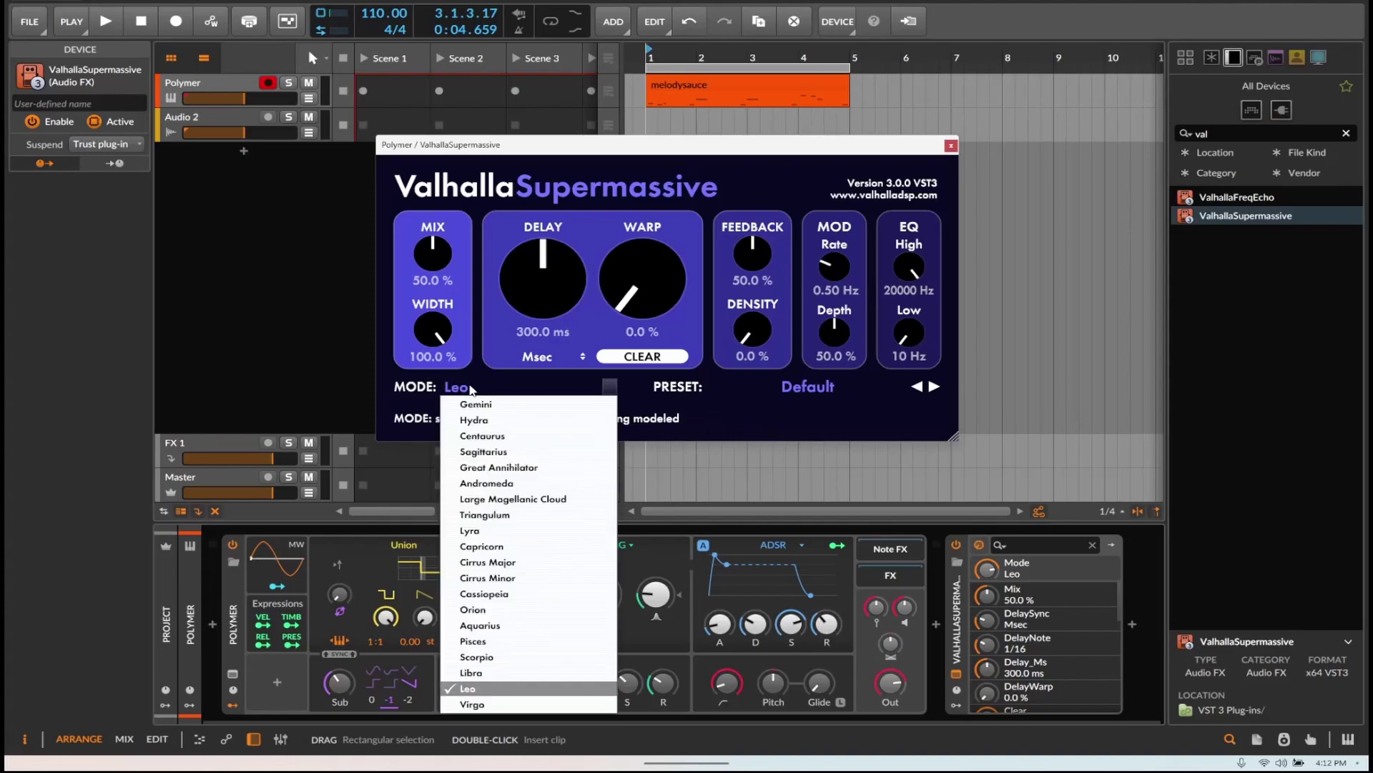
pyautogui.click(487, 704)
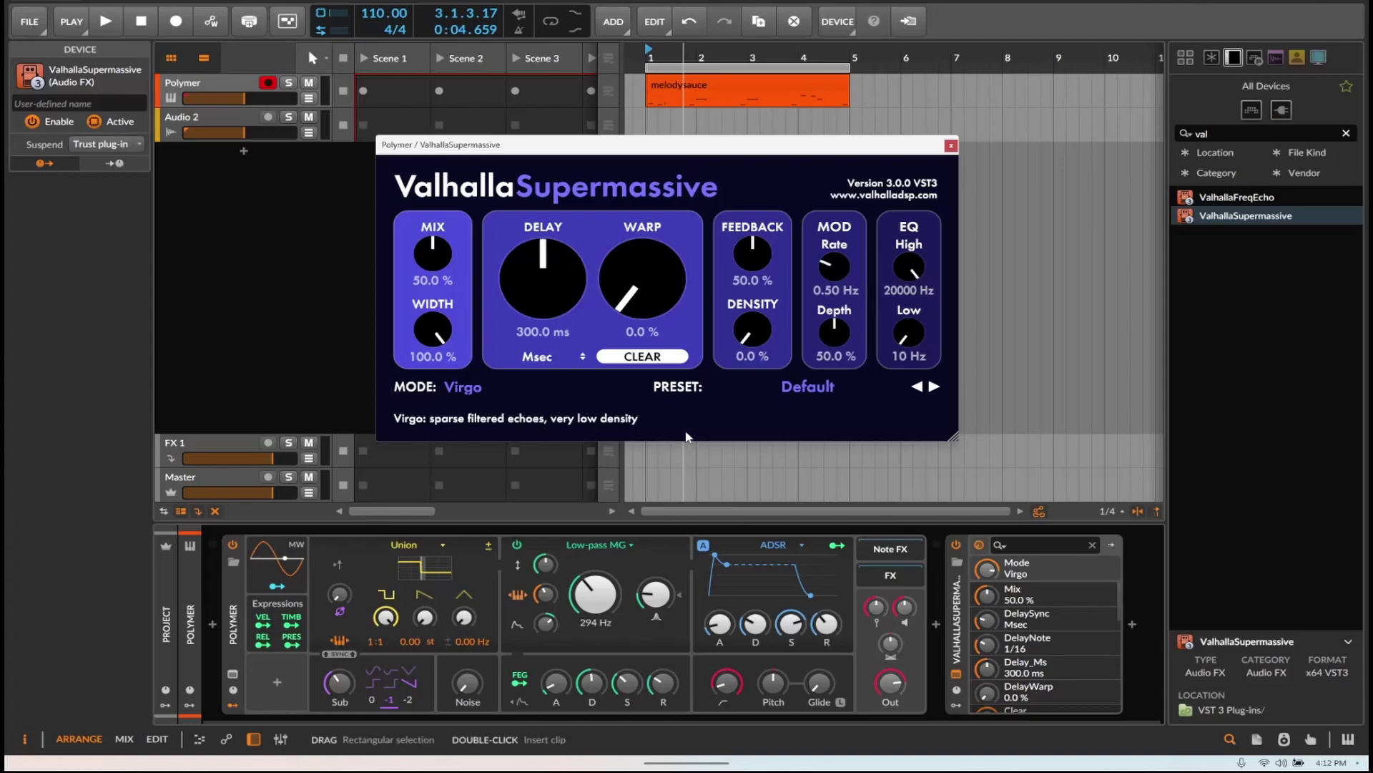
# Bypass Supermassive, preview the track, enable transport looping, and set the mode back to Leo.
pyautogui.click(956, 545)
pyautogui.click(108, 22)
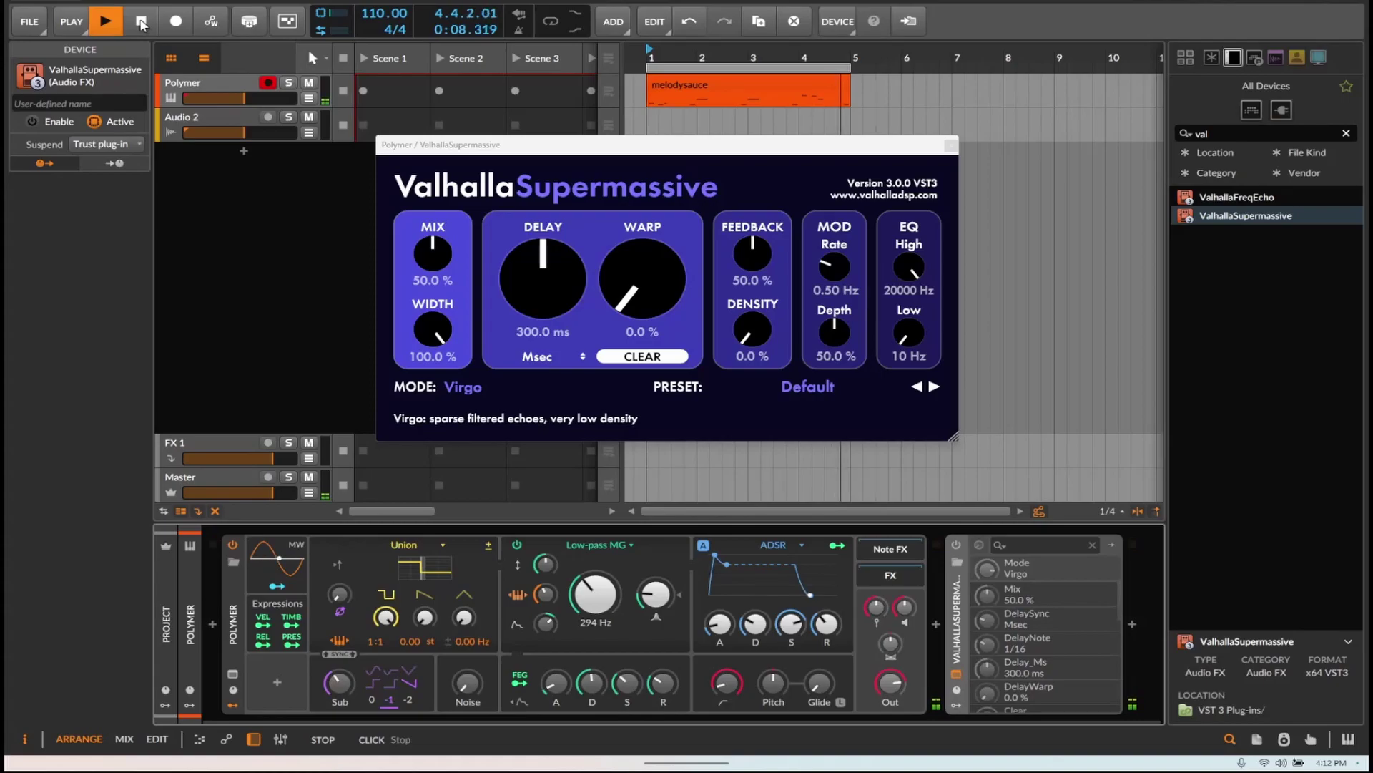
pyautogui.click(142, 22)
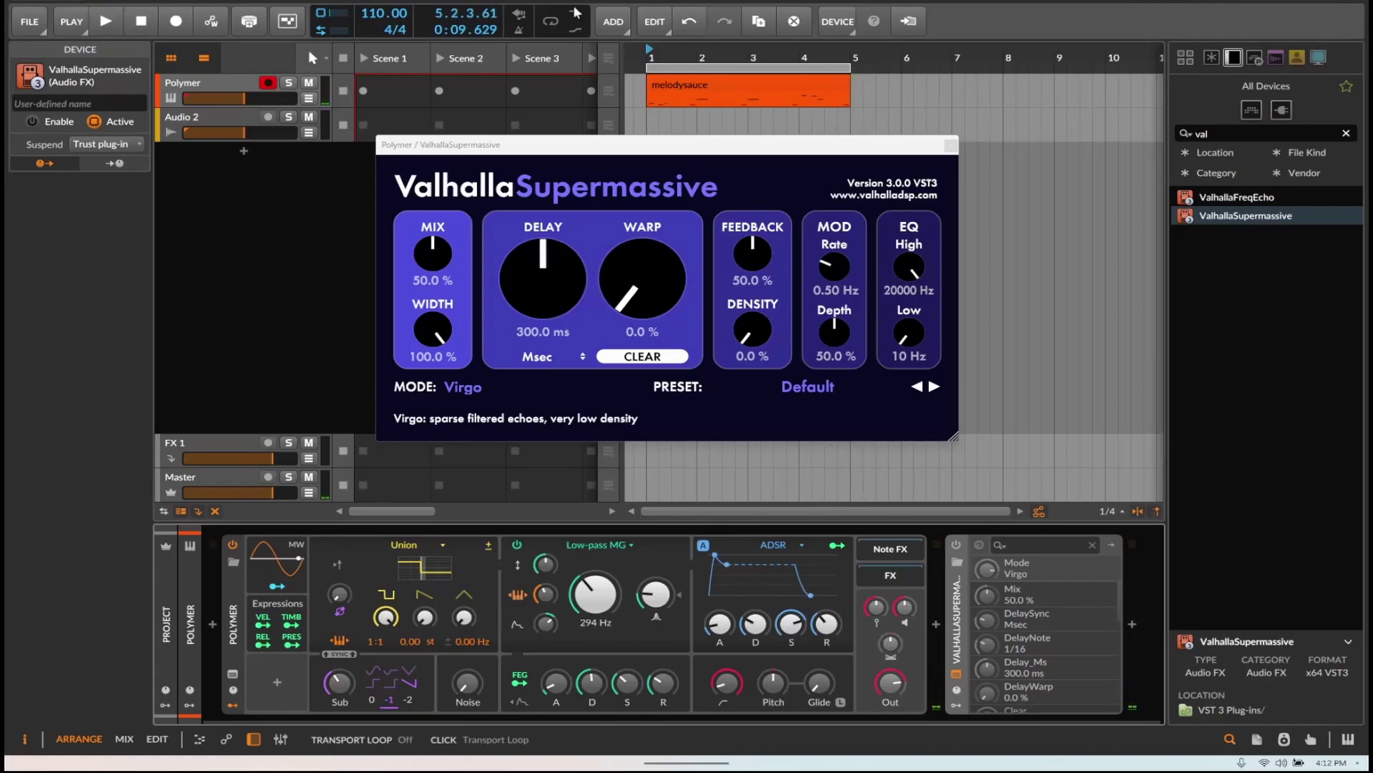
pyautogui.click(549, 23)
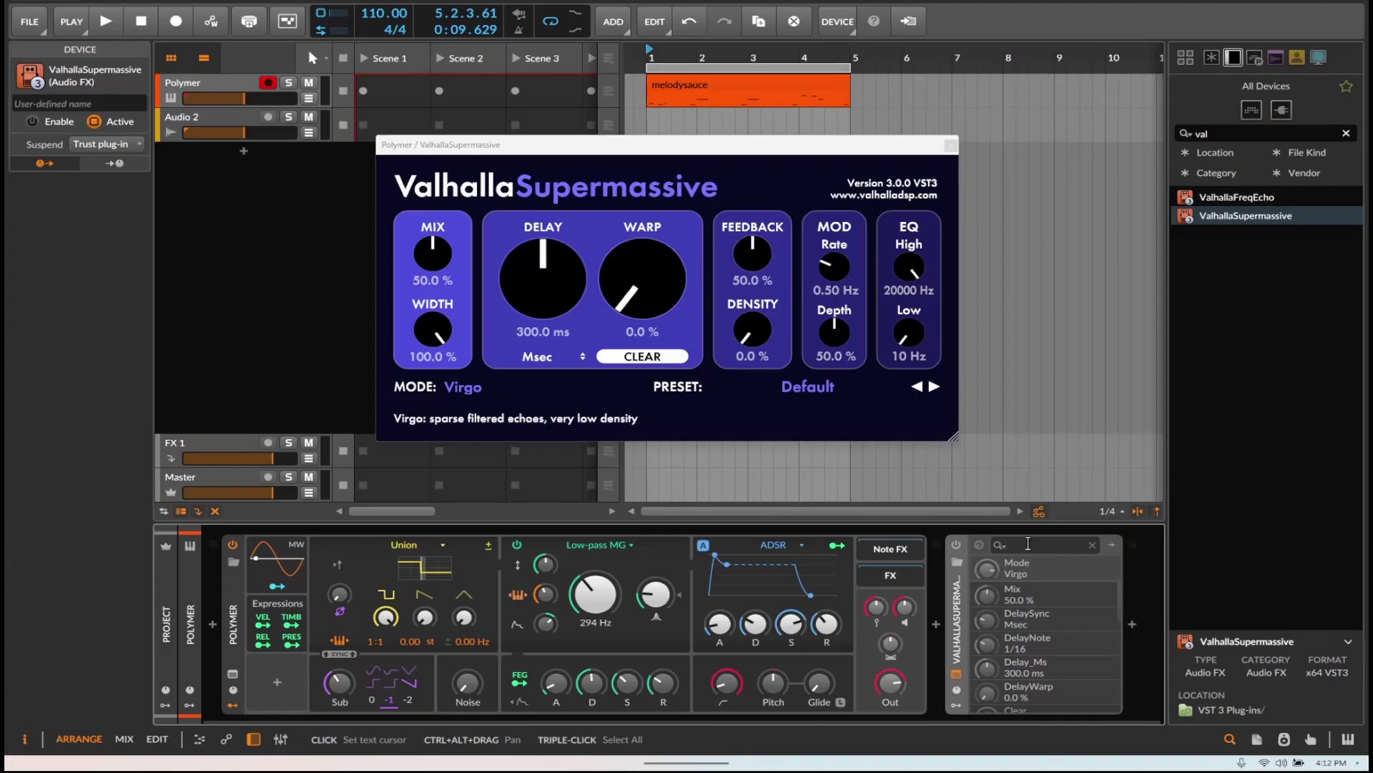
pyautogui.click(507, 392)
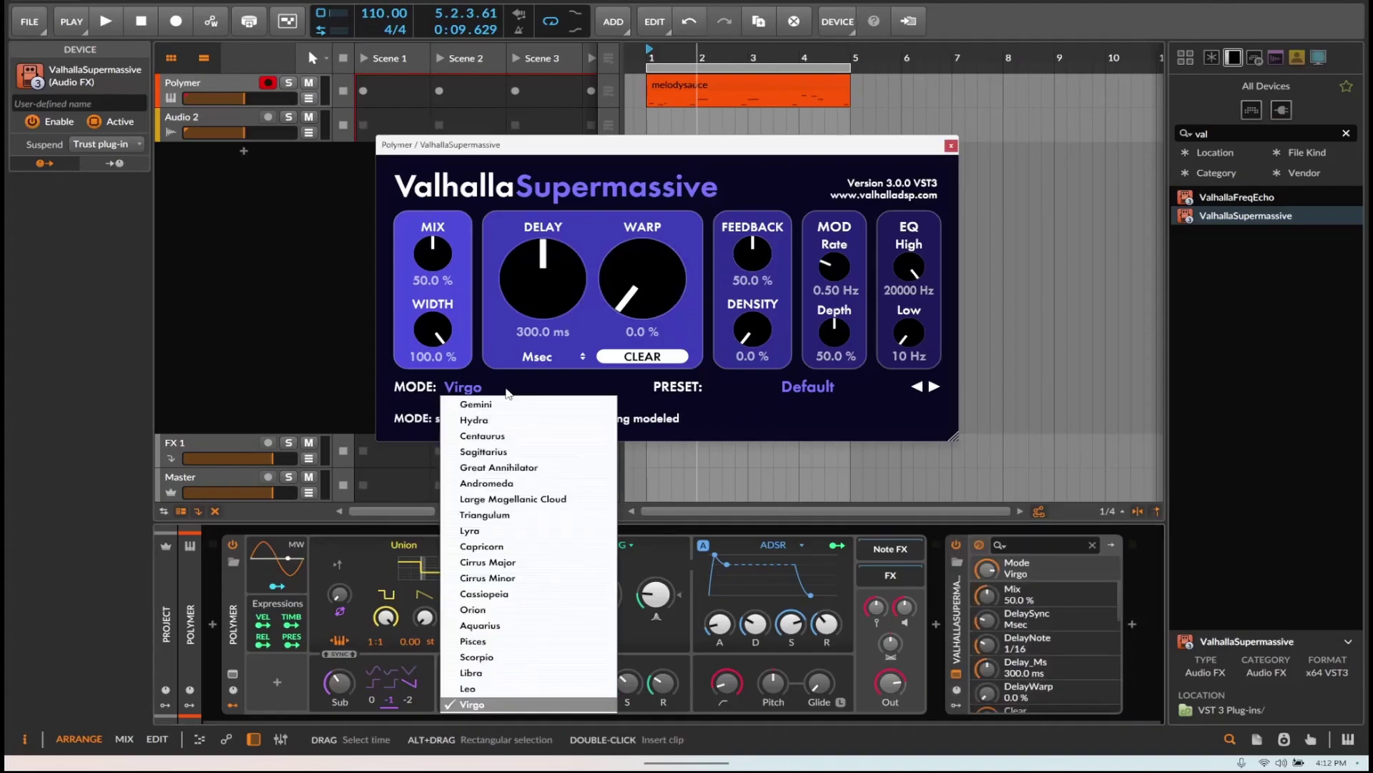
pyautogui.click(487, 688)
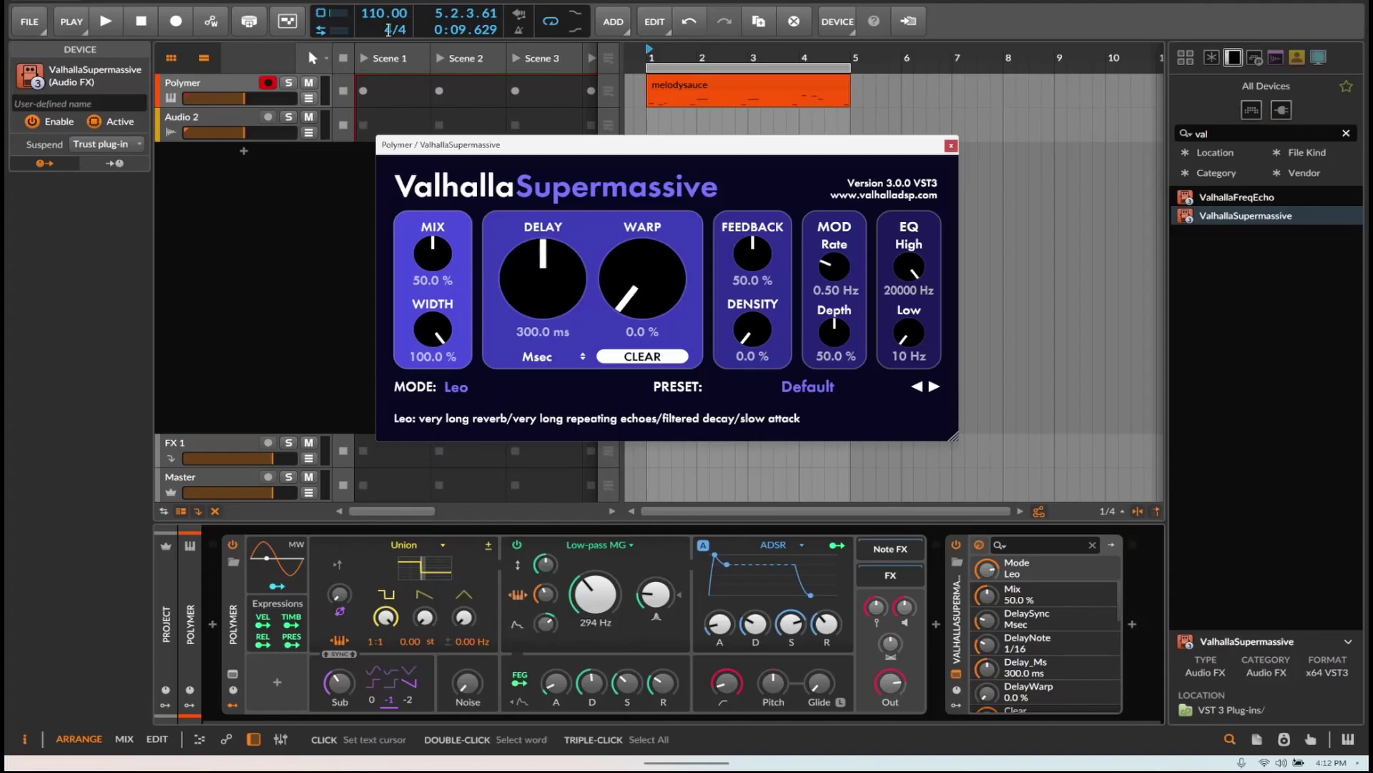
# While the loop plays, set Mix 62.0%, Warp 19.6%, Feedback 41.6% and Delay 466.2 ms, then replay.
pyautogui.click(105, 21)
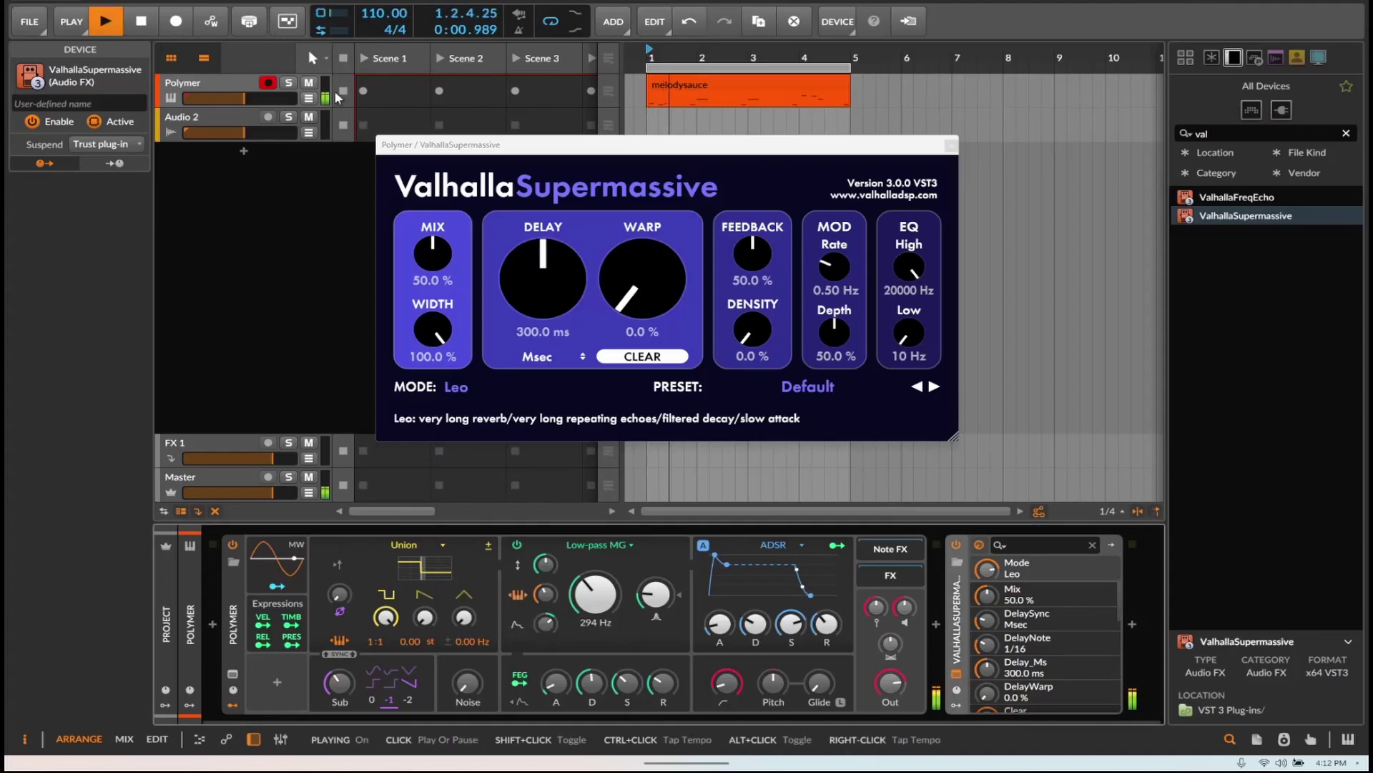
pyautogui.moveTo(622, 259); pyautogui.dragTo(624, 216)
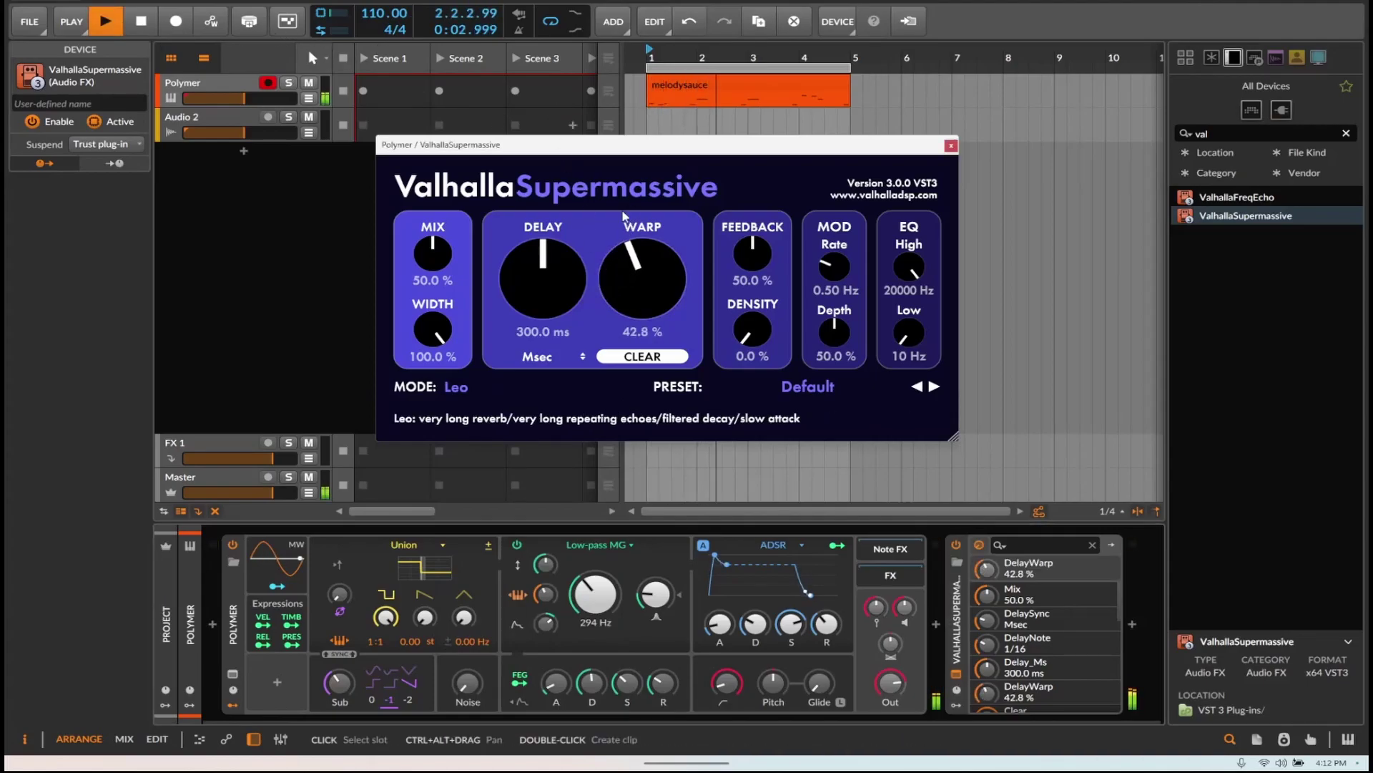
pyautogui.moveTo(436, 254); pyautogui.dragTo(440, 244)
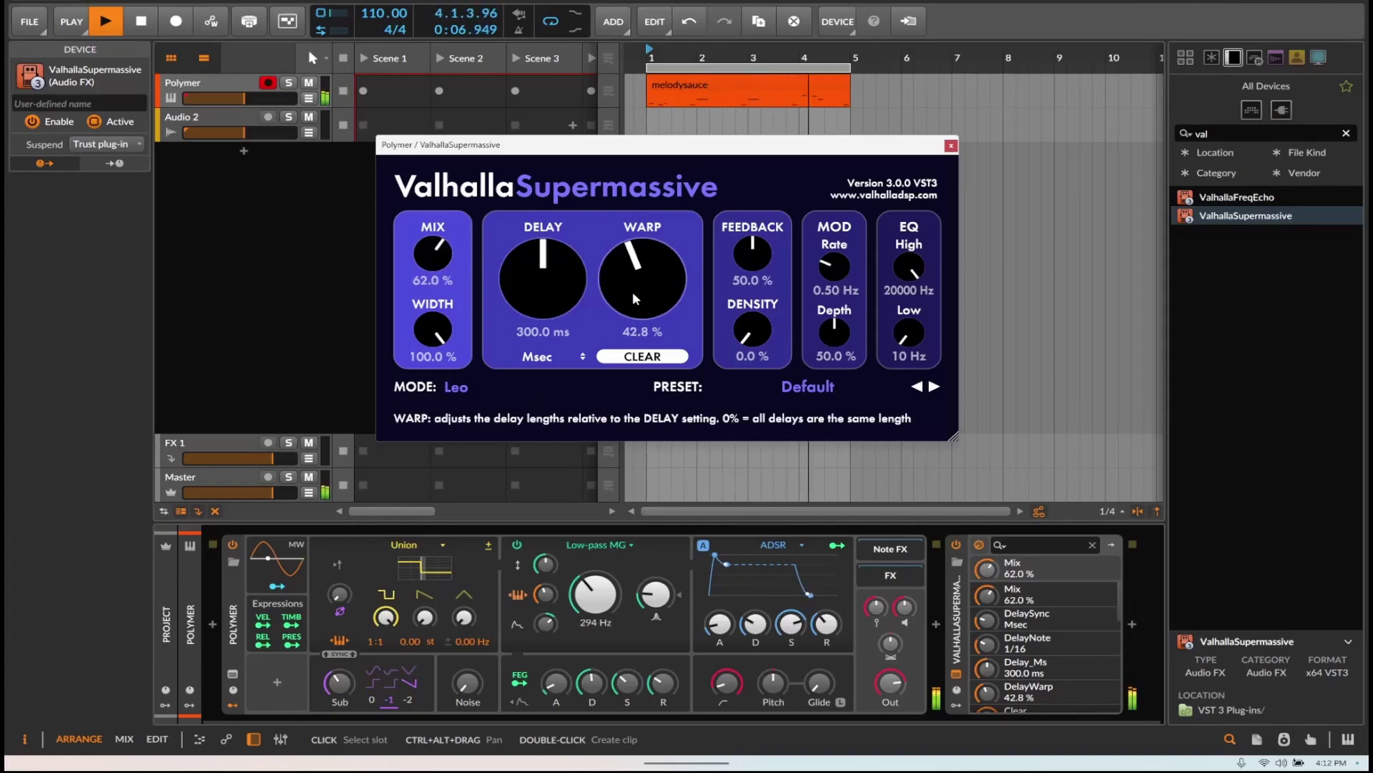
pyautogui.moveTo(633, 290); pyautogui.dragTo(633, 313)
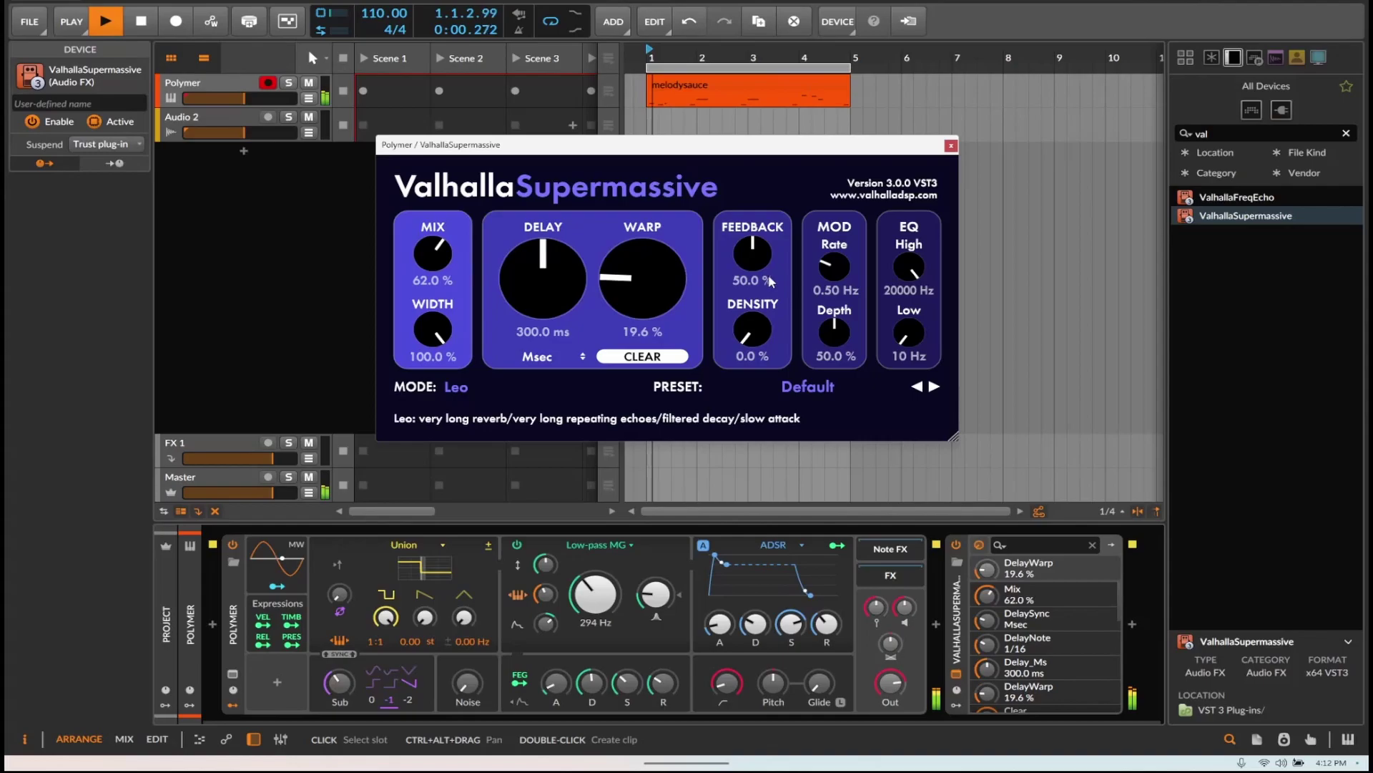
pyautogui.moveTo(744, 266); pyautogui.dragTo(742, 279)
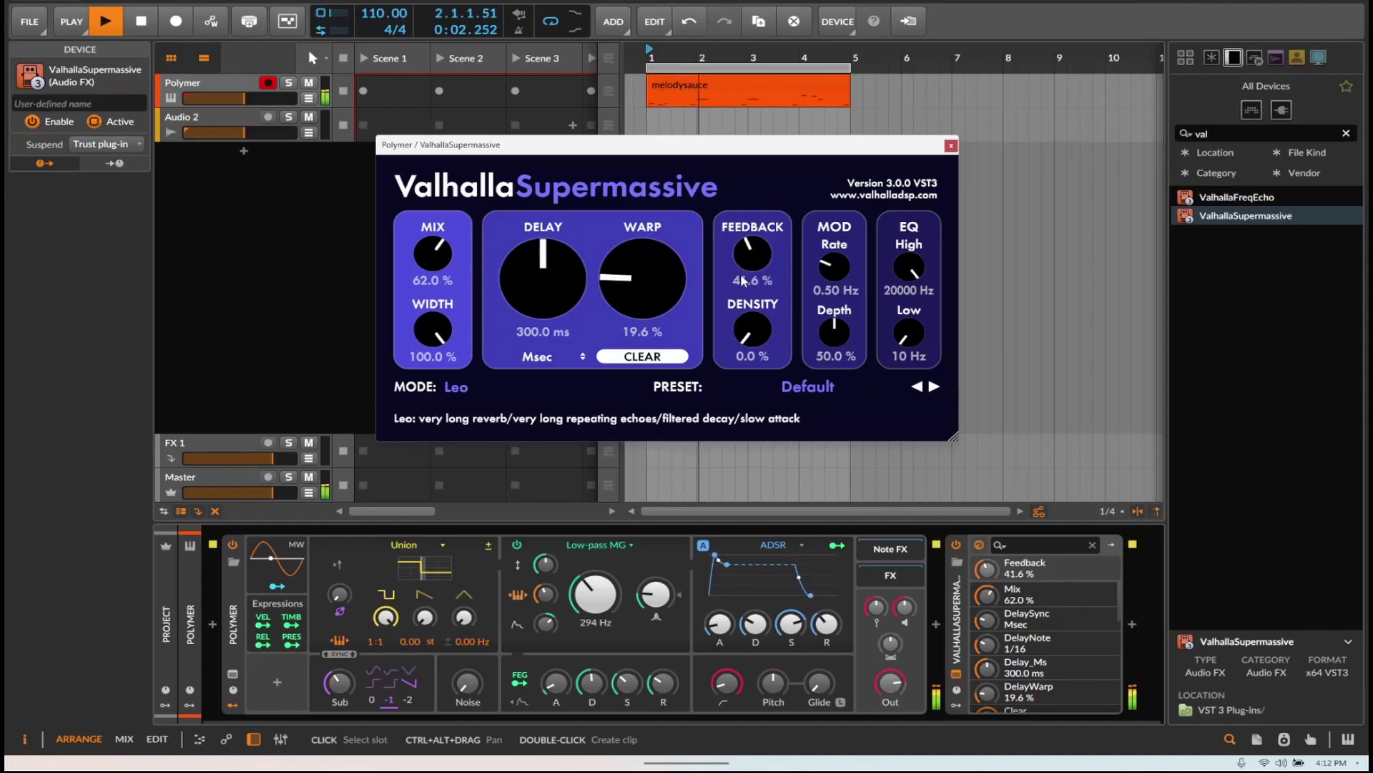
pyautogui.moveTo(577, 290); pyautogui.dragTo(569, 273)
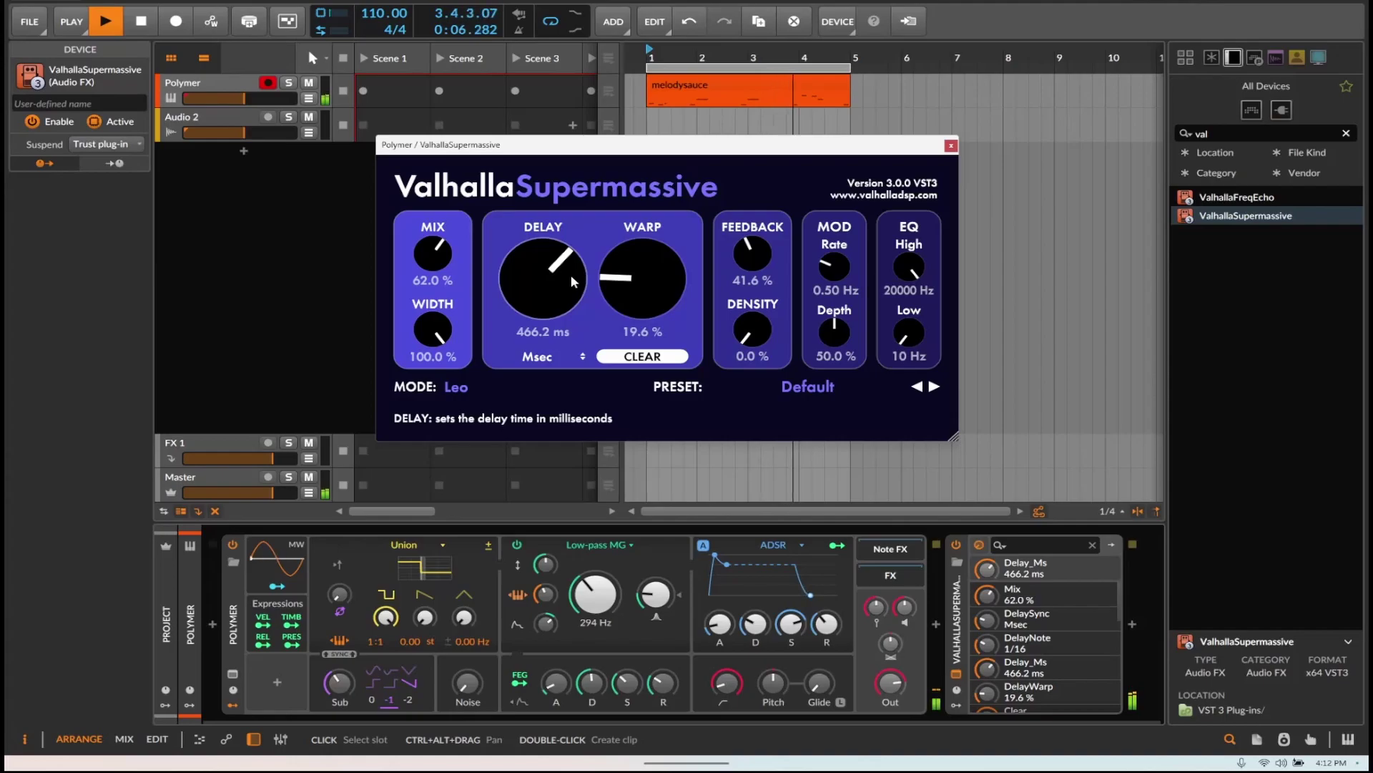
pyautogui.click(133, 23)
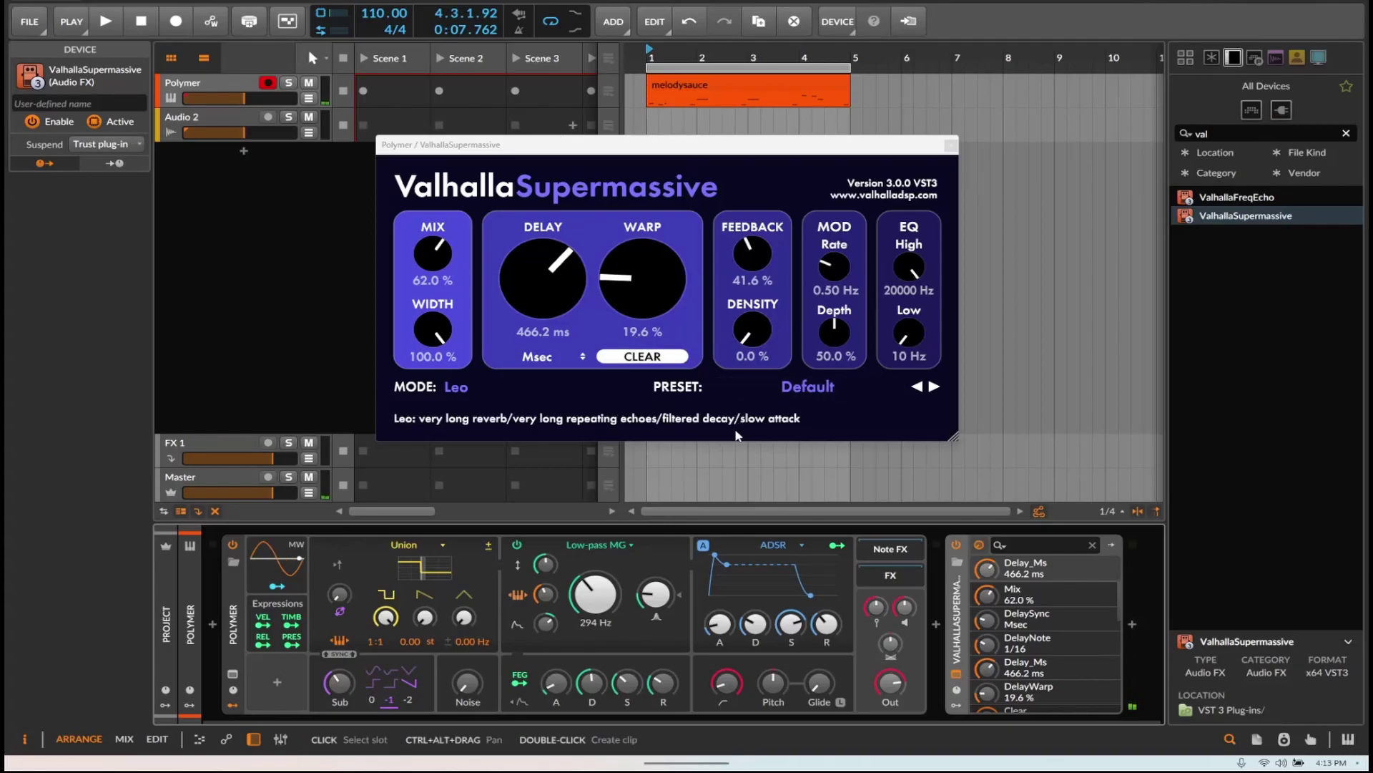
pyautogui.click(105, 21)
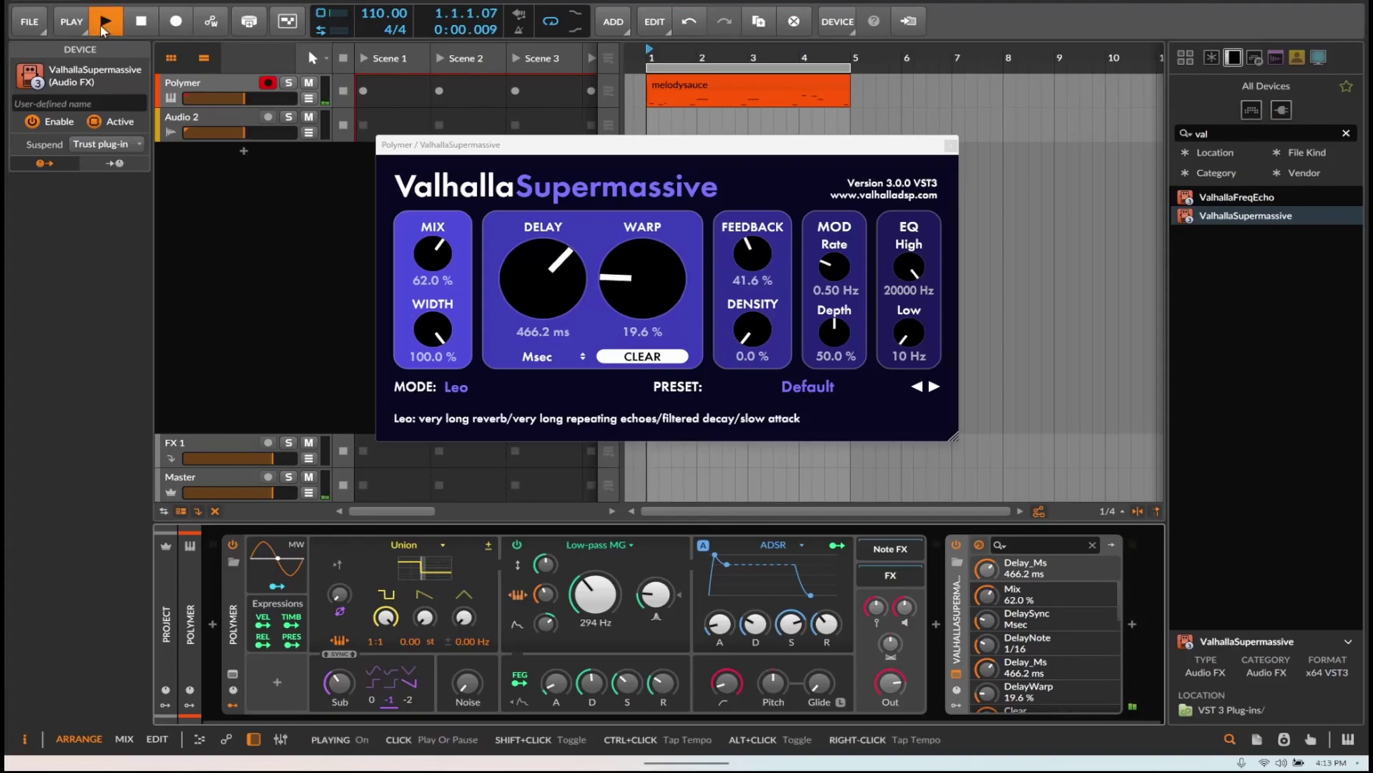
# Stop playback, show the on-screen keyboard, and shorten Delay to 43.2 ms while auditioning notes.
pyautogui.click(142, 27)
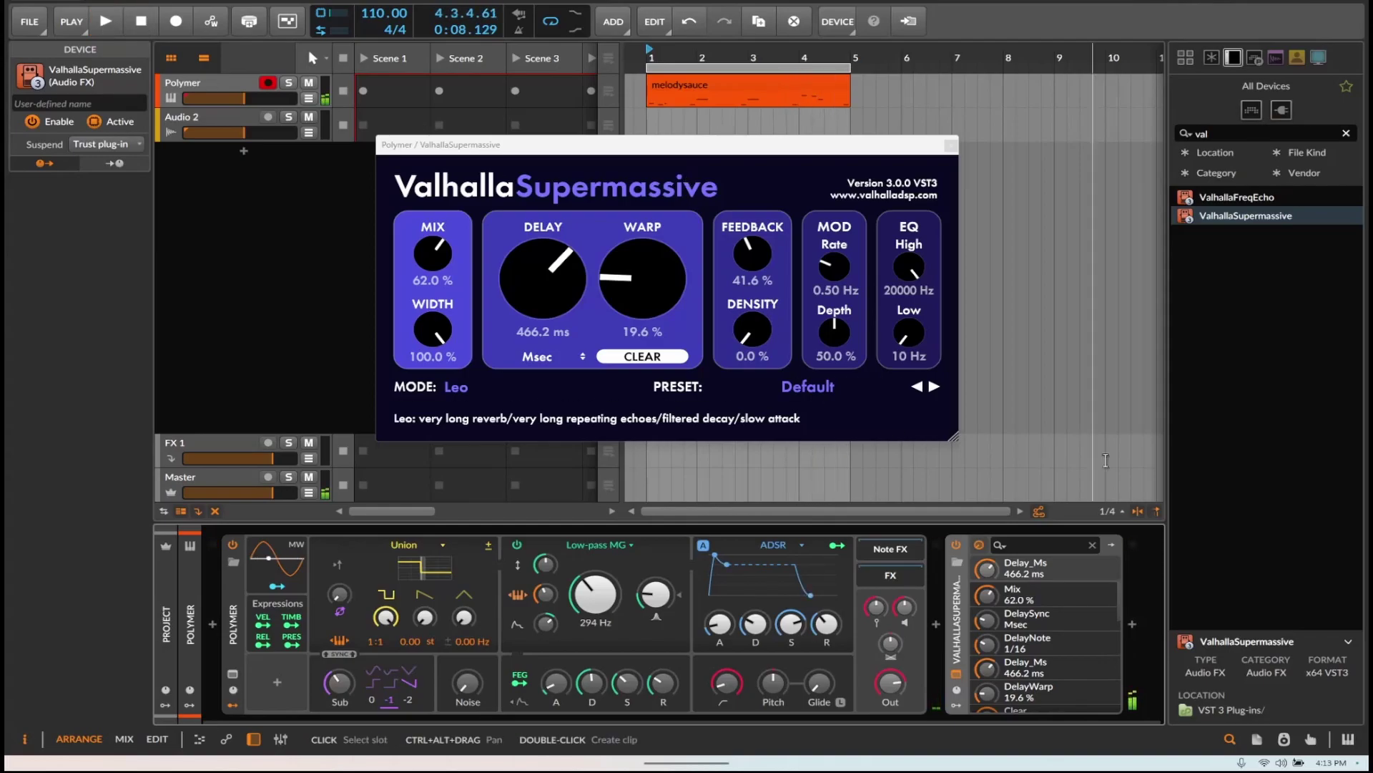
pyautogui.click(1348, 739)
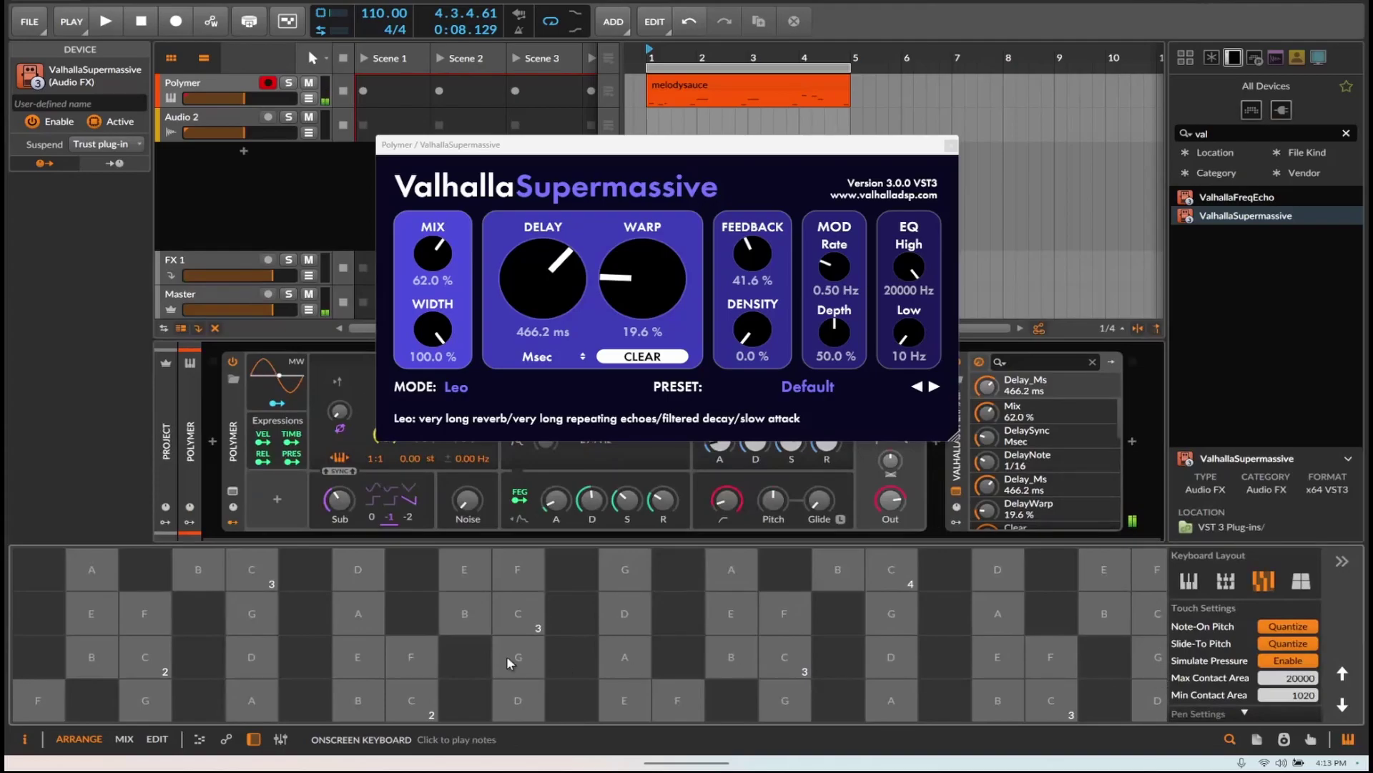
pyautogui.moveTo(526, 283); pyautogui.dragTo(533, 361)
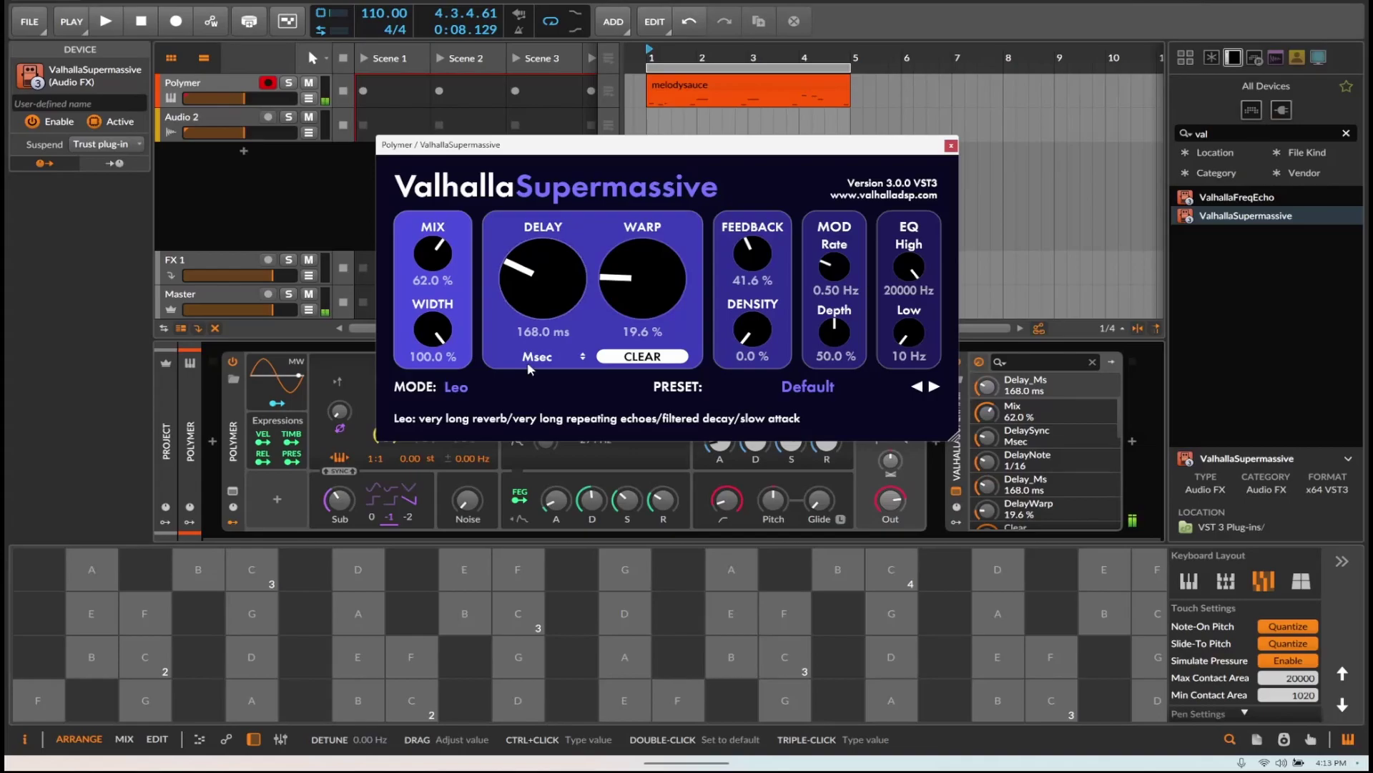
pyautogui.click(526, 659)
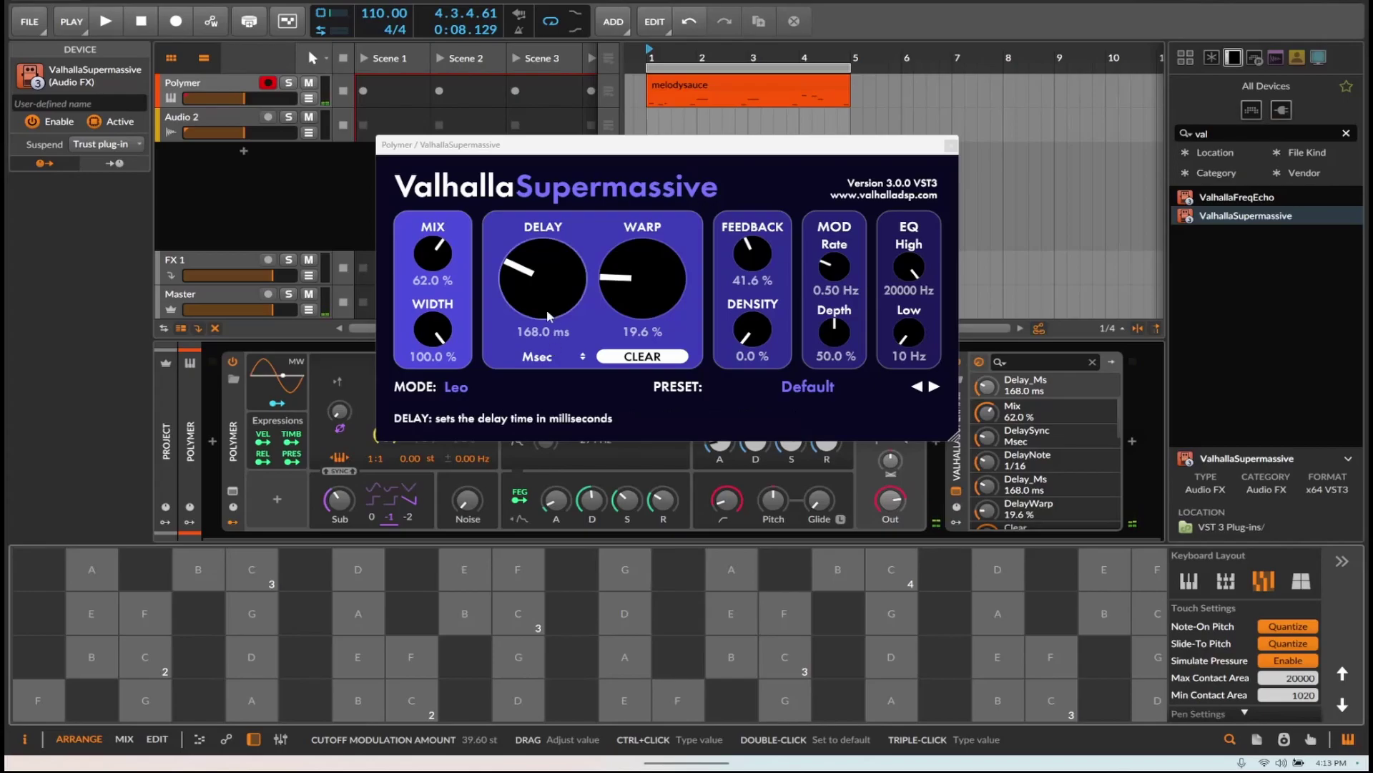
pyautogui.moveTo(542, 308); pyautogui.dragTo(550, 472)
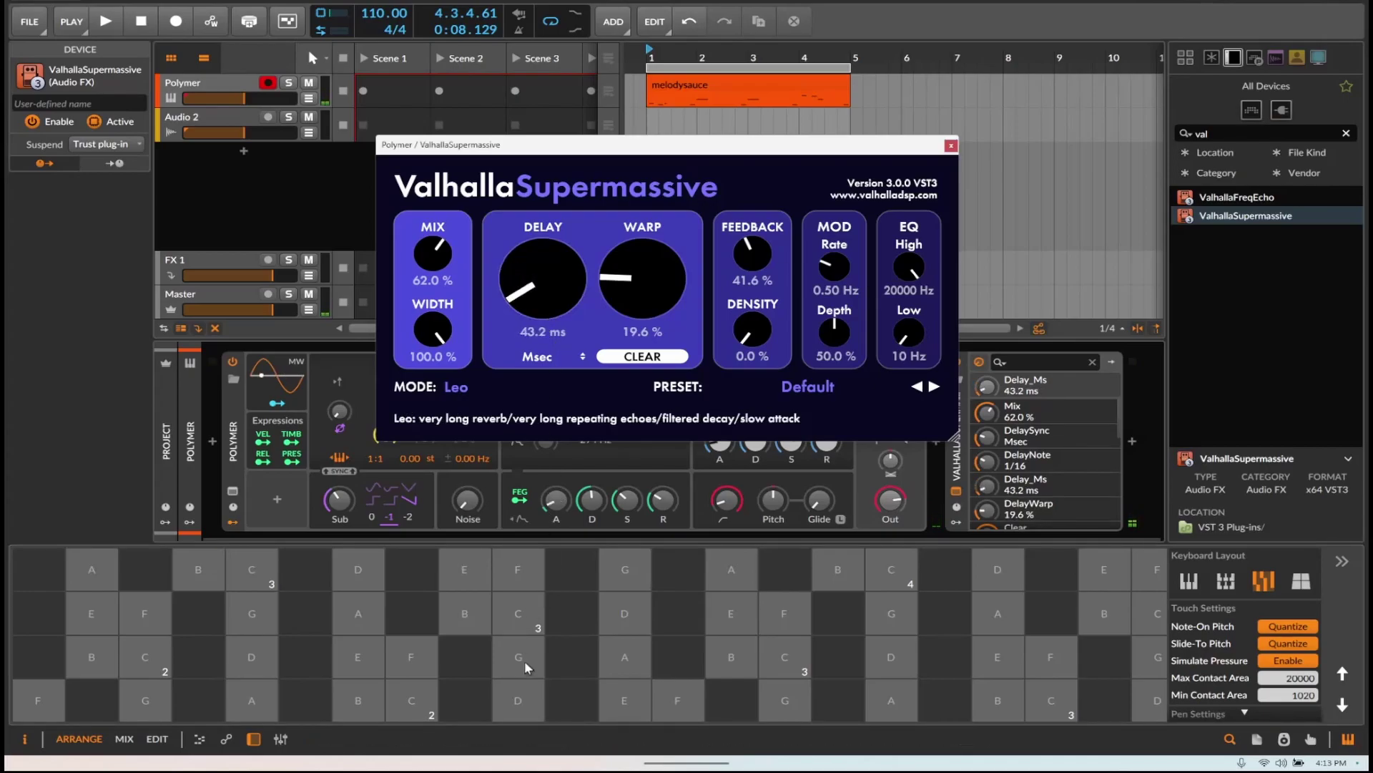
pyautogui.click(525, 661)
pyautogui.click(627, 657)
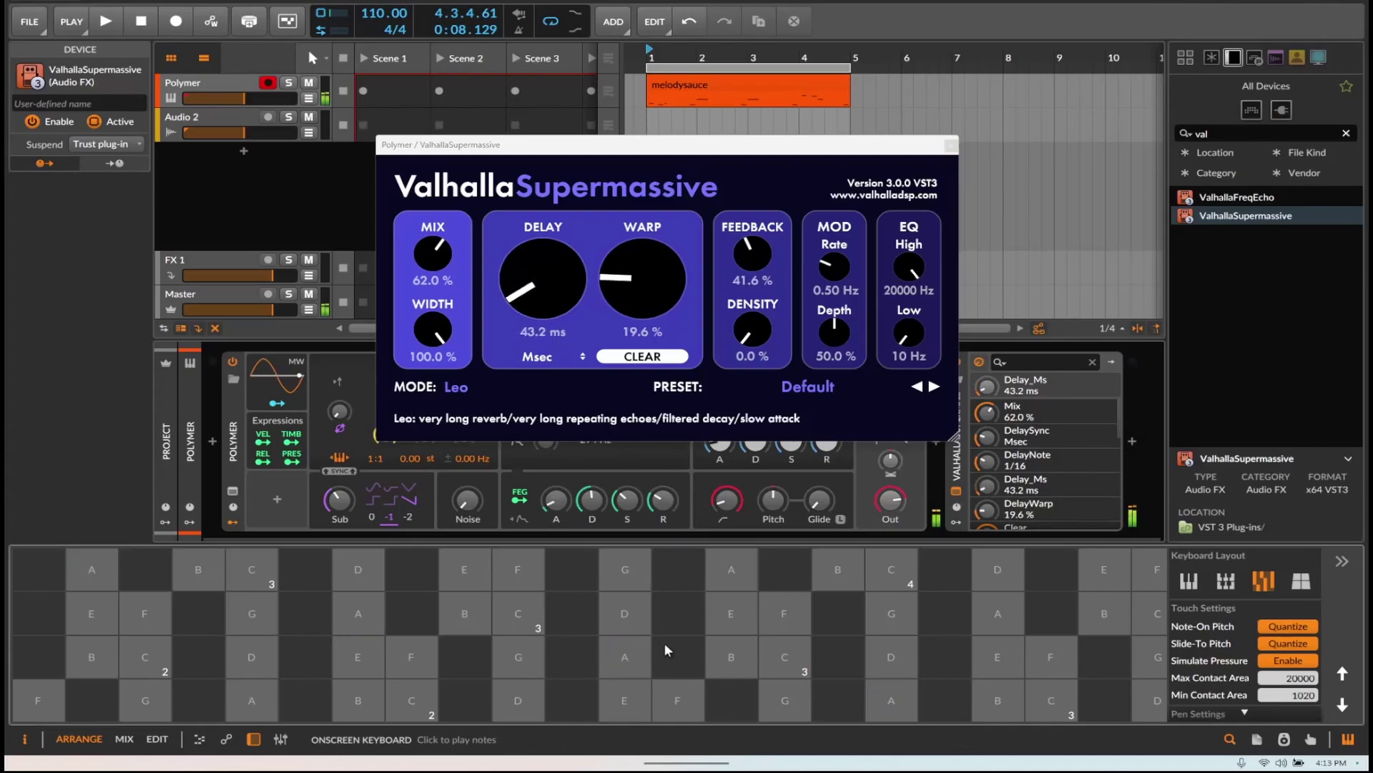
pyautogui.click(727, 616)
# Raise Warp to 66.8% and lower Mix to 44.8%.
pyautogui.moveTo(641, 290)
pyautogui.moveTo(641, 290); pyautogui.dragTo(641, 234)
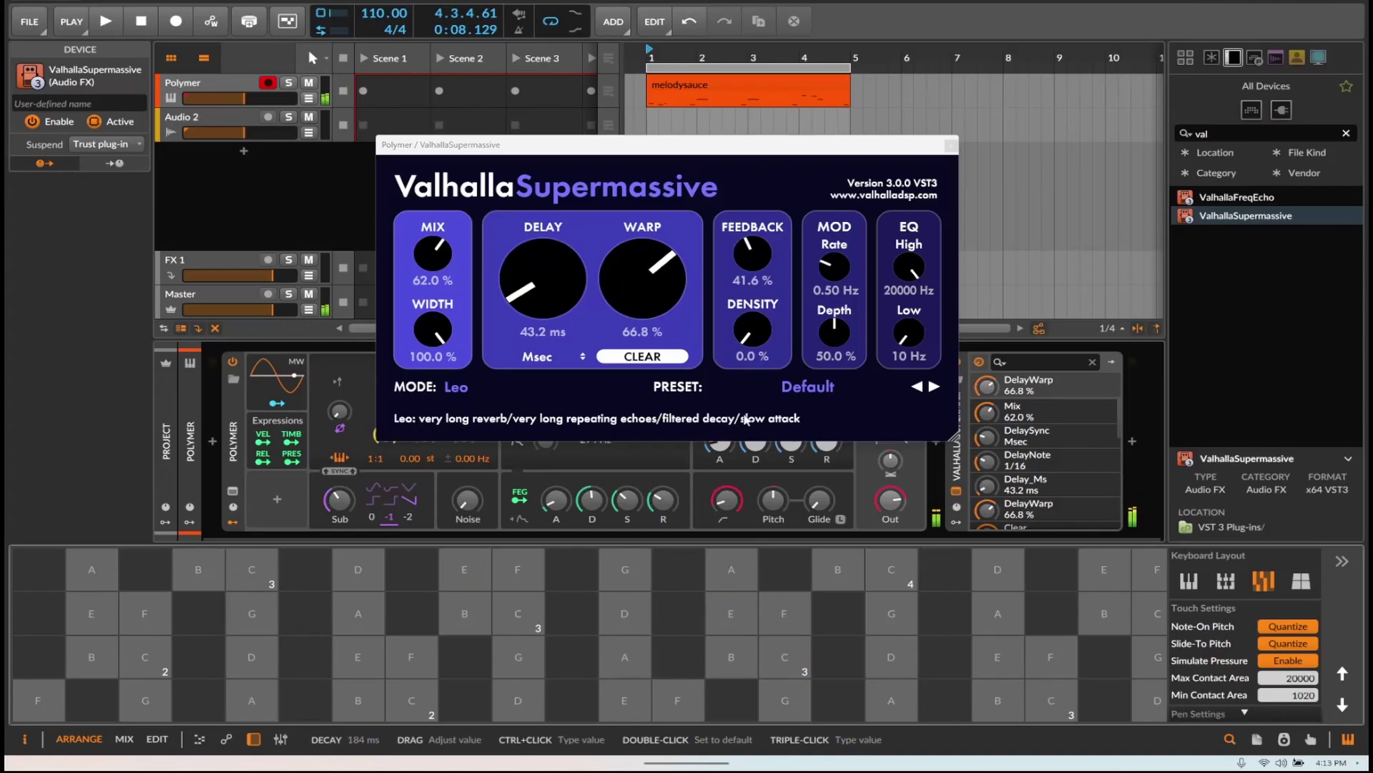
pyautogui.moveTo(441, 259)
pyautogui.moveTo(442, 259); pyautogui.dragTo(442, 273)
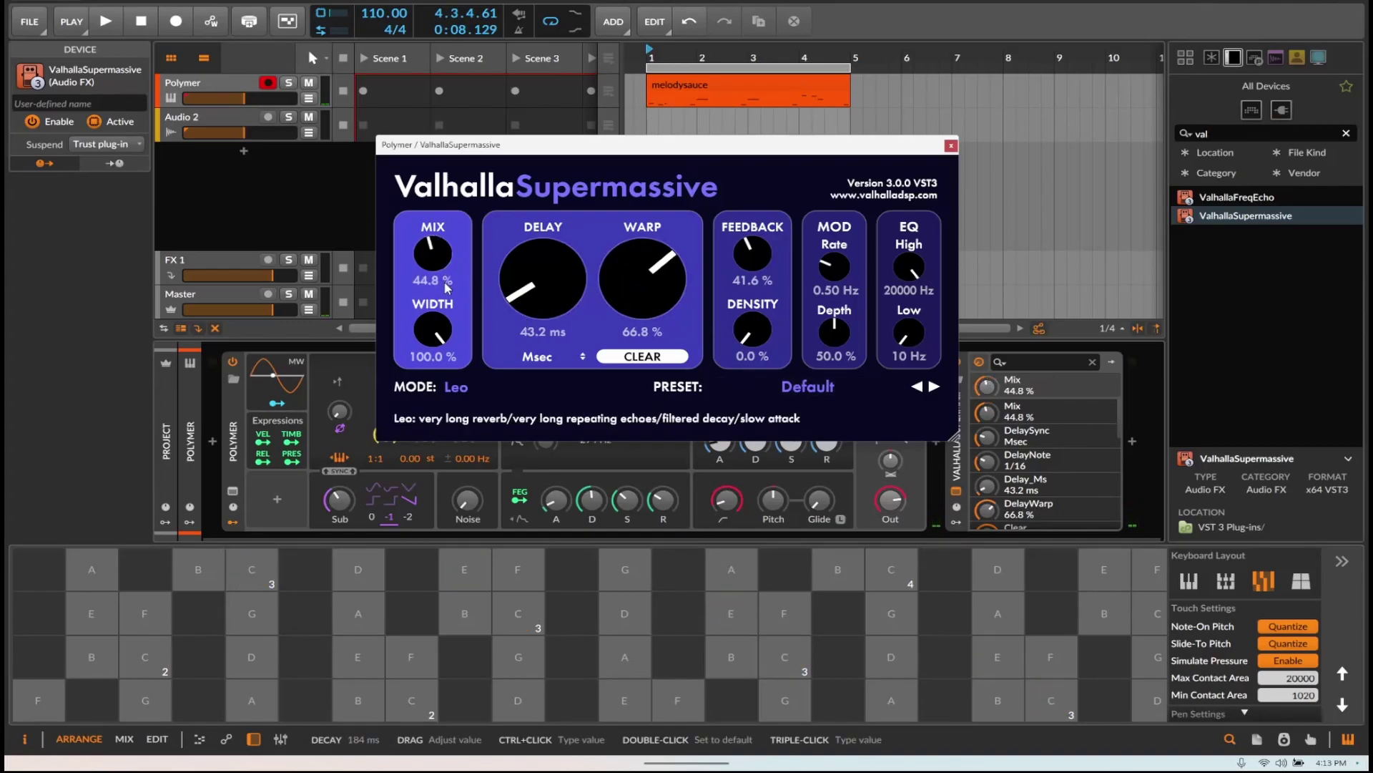
# Switch Supermassive to Virgo mode and audition it with E and D notes.
pyautogui.click(438, 388)
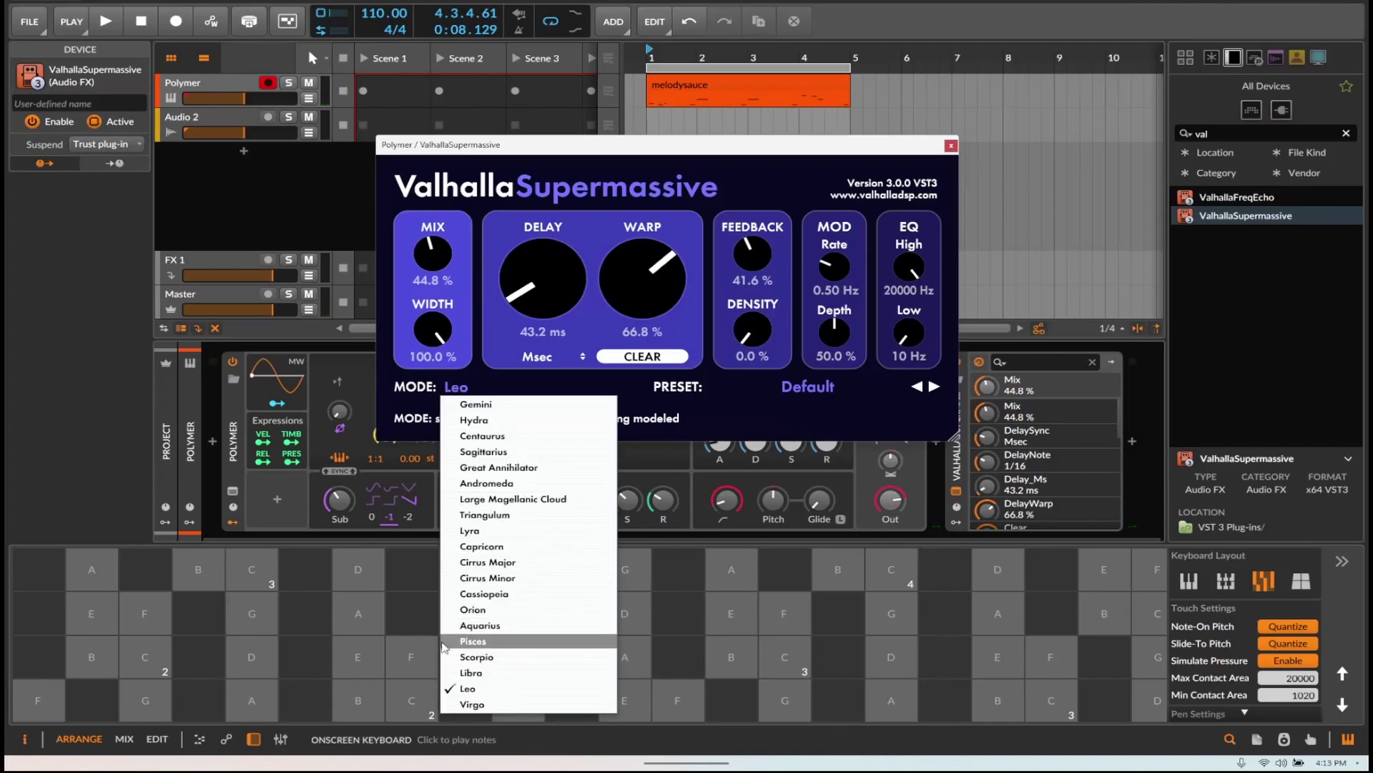
pyautogui.click(481, 704)
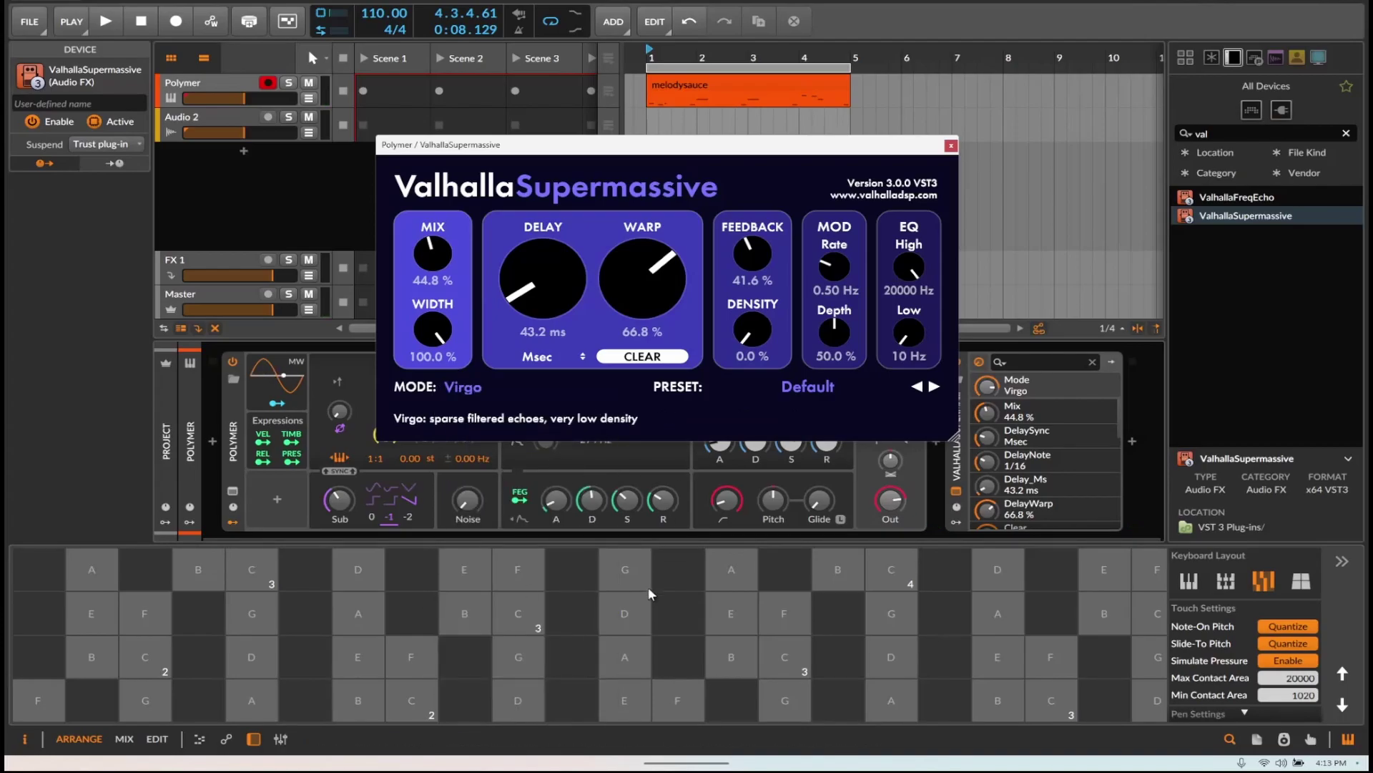
pyautogui.click(633, 601)
pyautogui.click(736, 615)
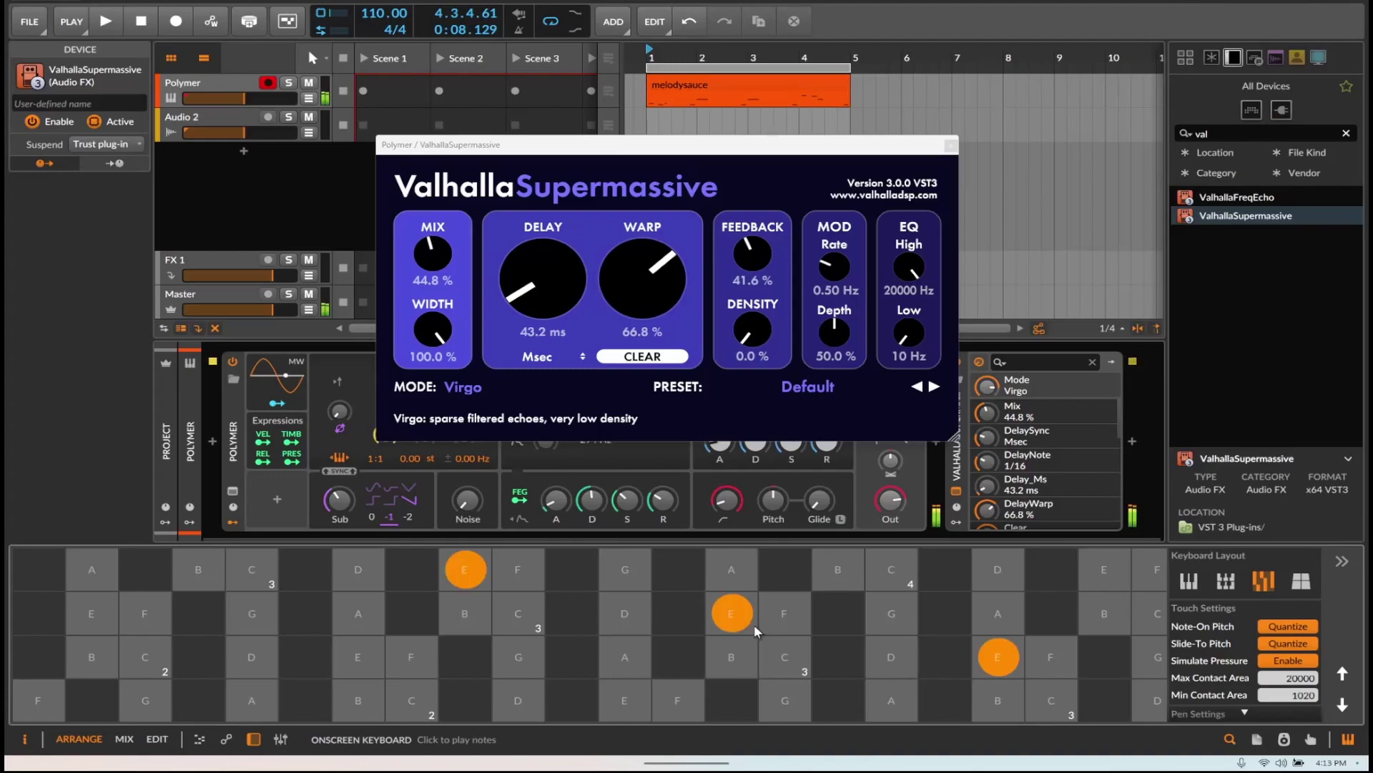
pyautogui.click(874, 643)
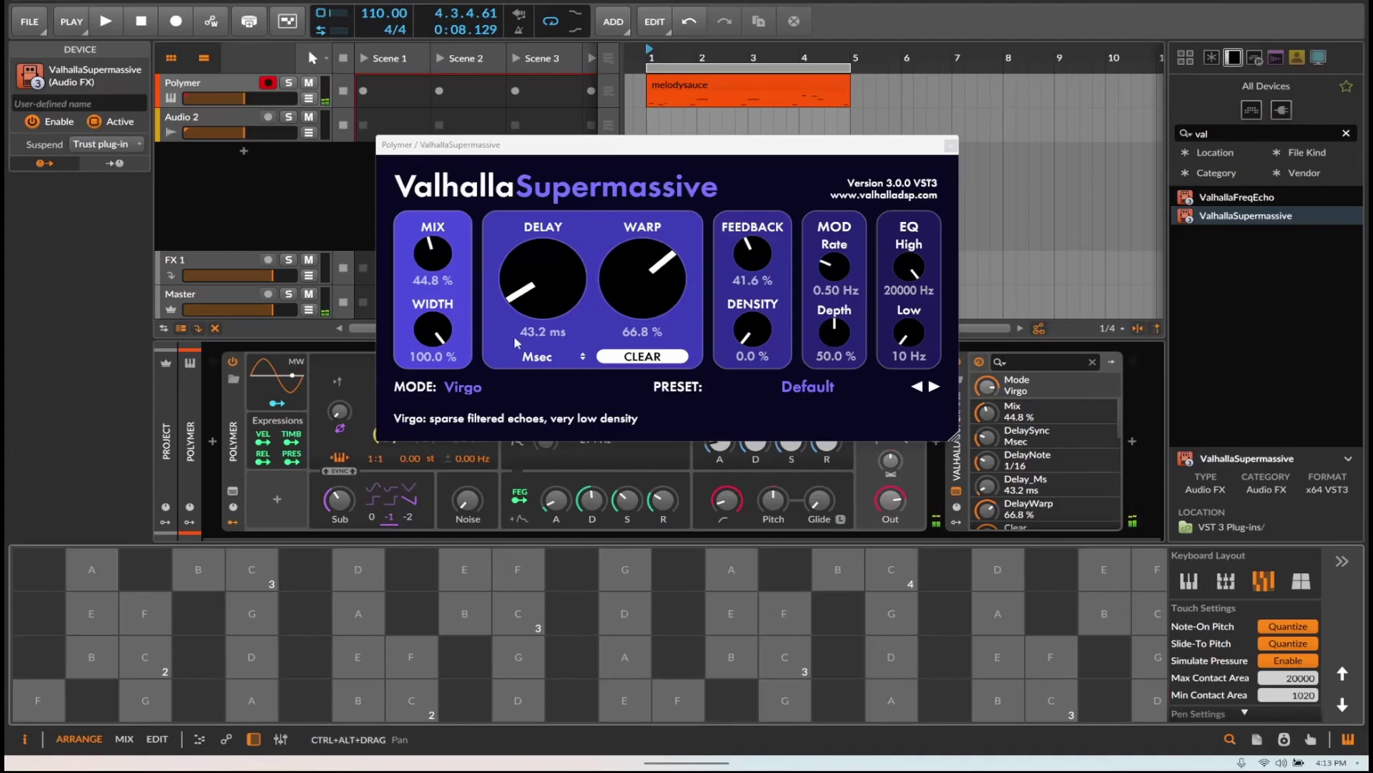
# During playback set Delay to 139.2 ms and Mix to 53.6%, then stop.
pyautogui.click(106, 29)
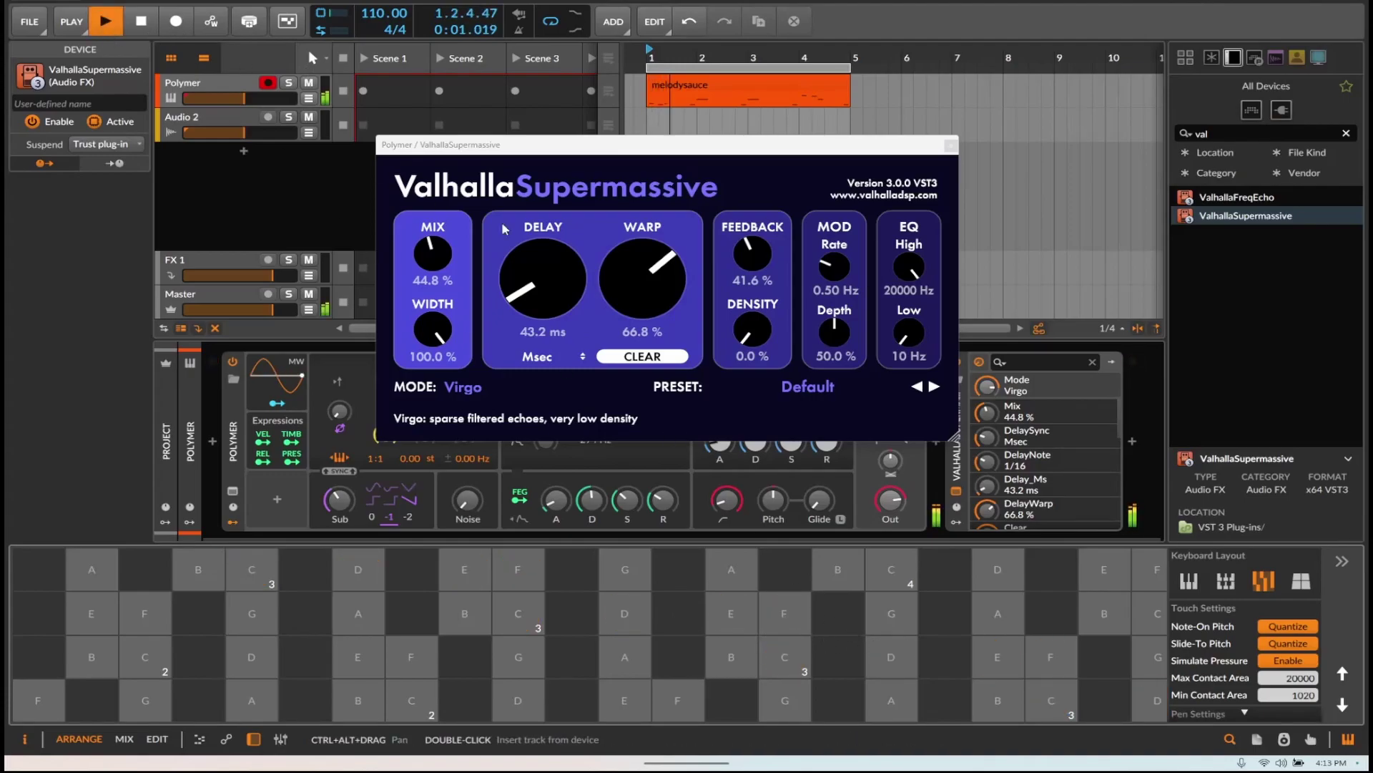
pyautogui.moveTo(542, 276); pyautogui.dragTo(541, 252)
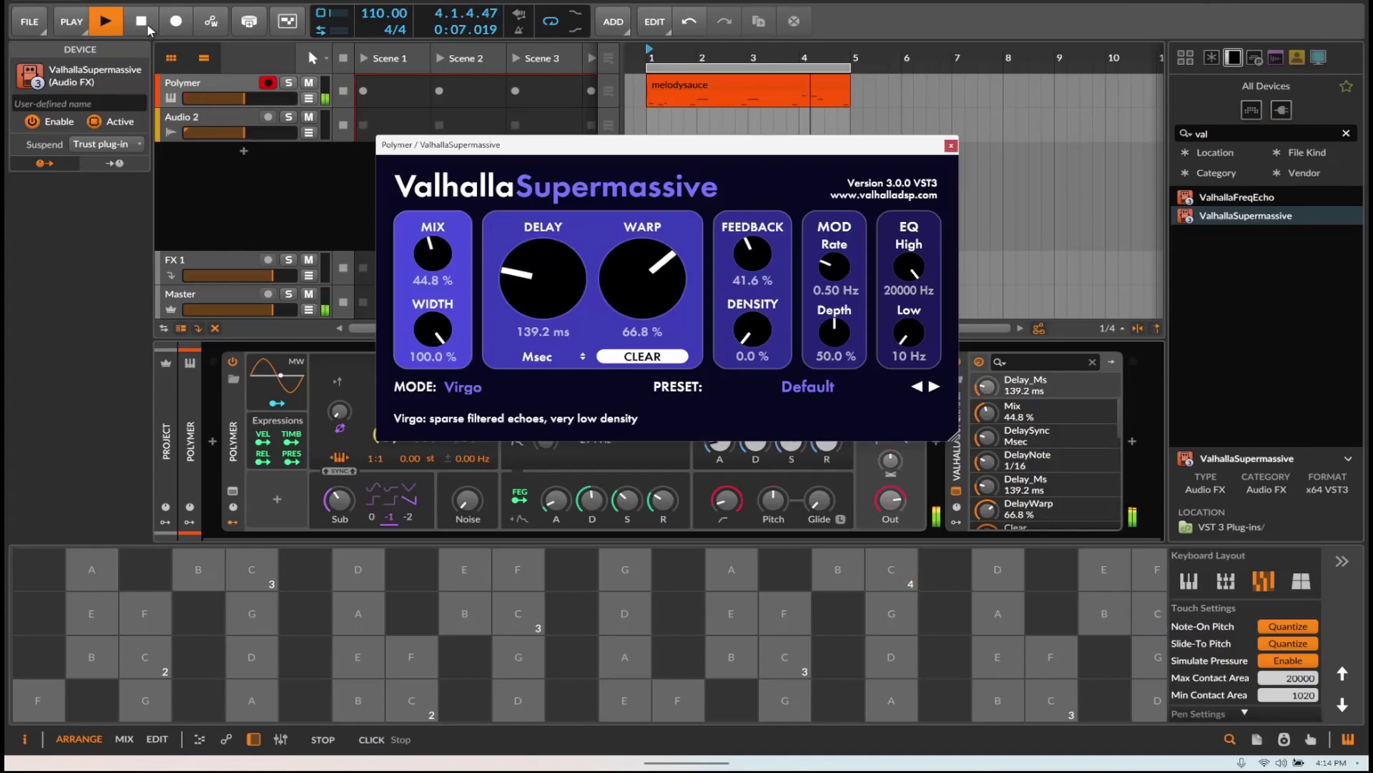
pyautogui.moveTo(447, 233); pyautogui.dragTo(447, 172)
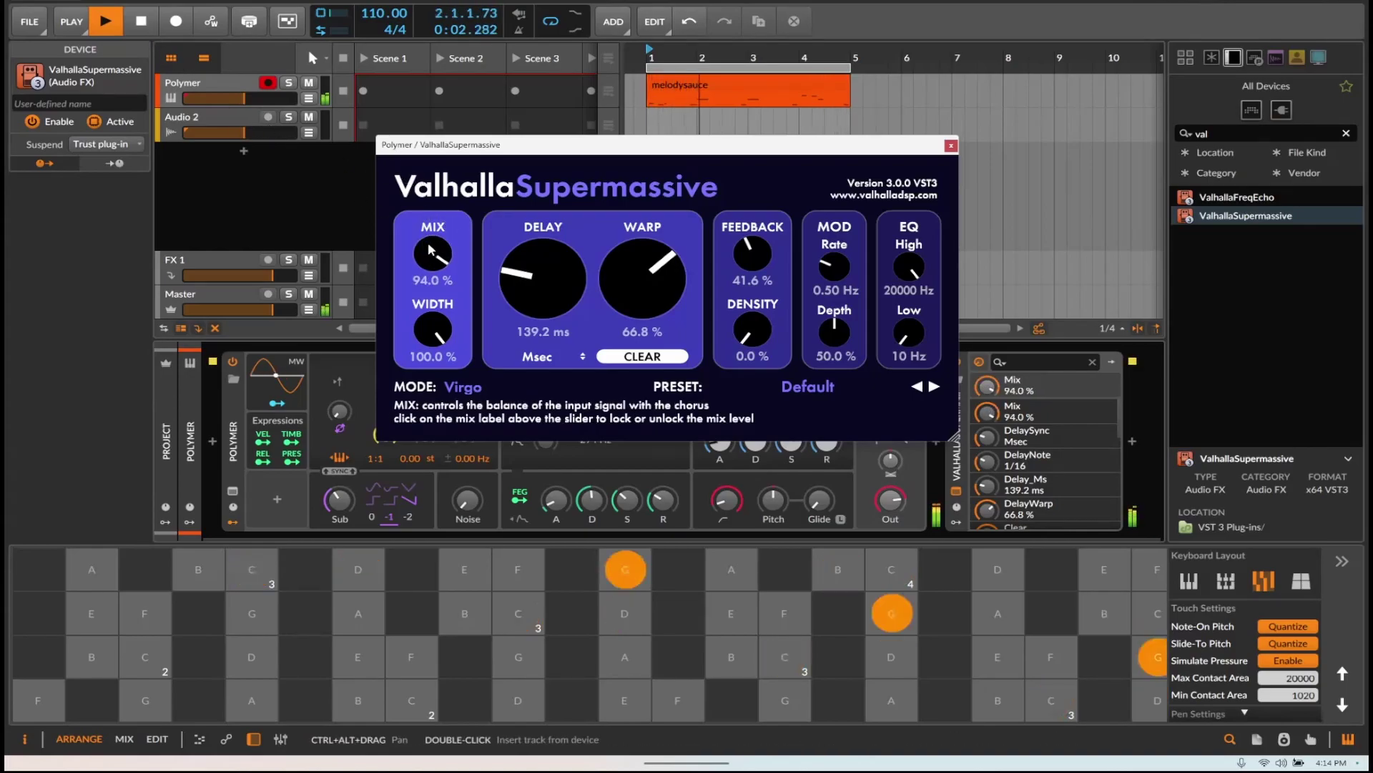
pyautogui.moveTo(433, 261); pyautogui.dragTo(433, 314)
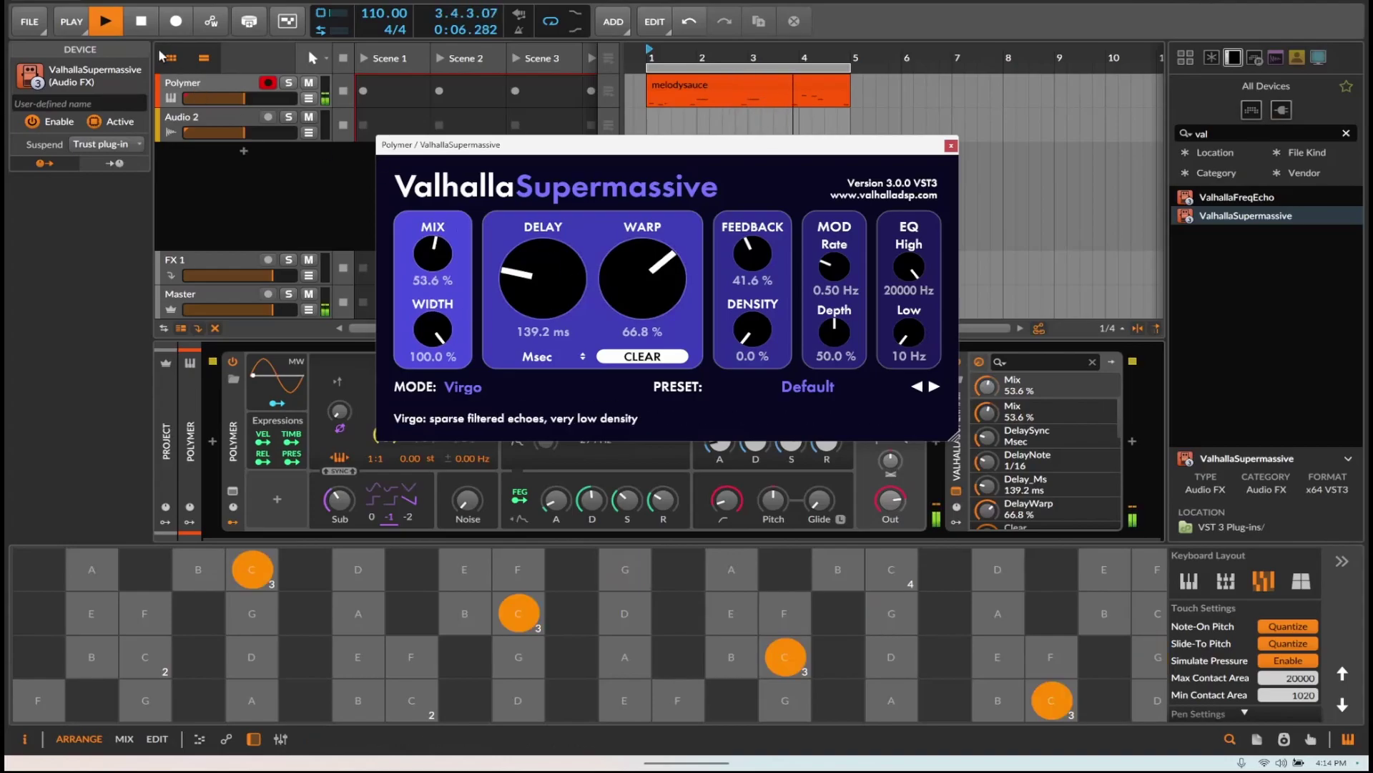
pyautogui.click(140, 26)
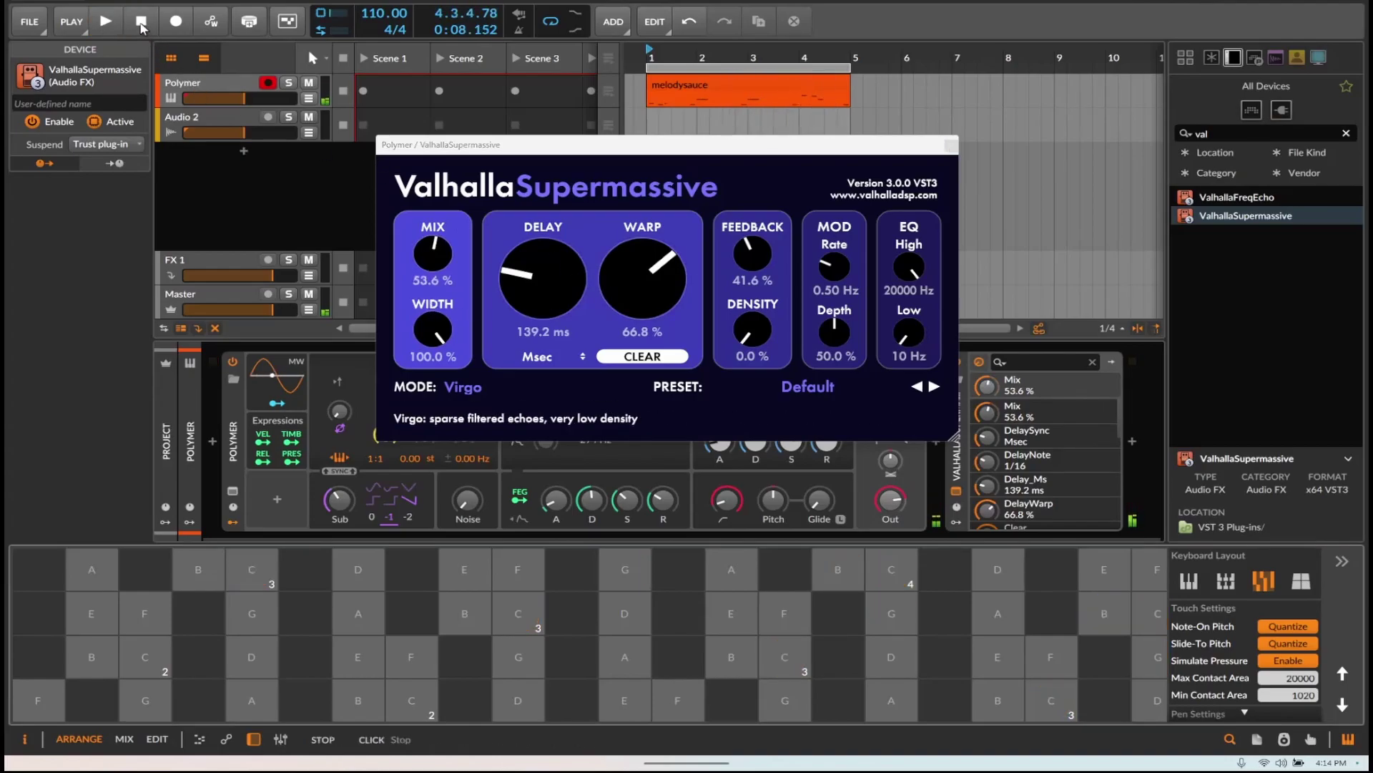
# Load the LATE 2023 > Leo > Leo Bloom Ensemble preset and audition it with C notes.
pyautogui.click(870, 386)
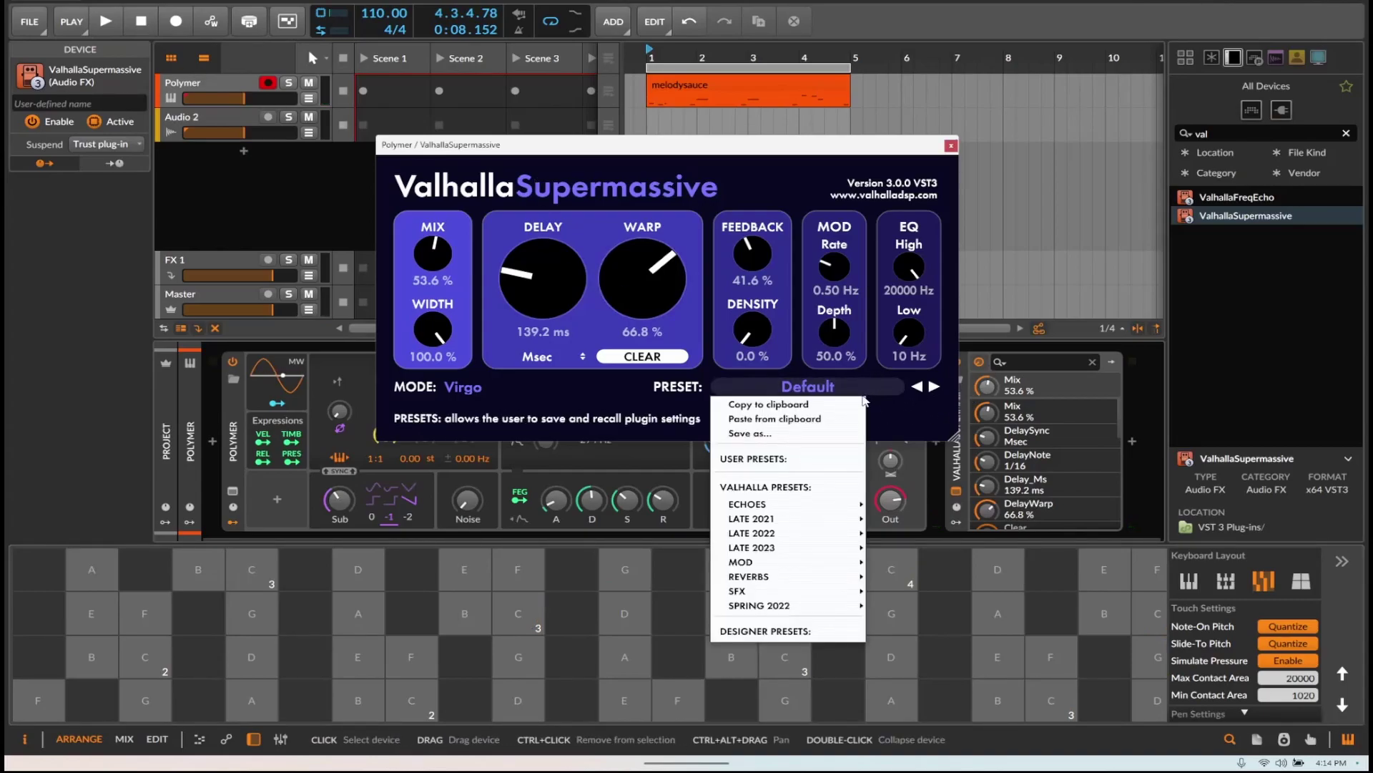
pyautogui.moveTo(835, 553)
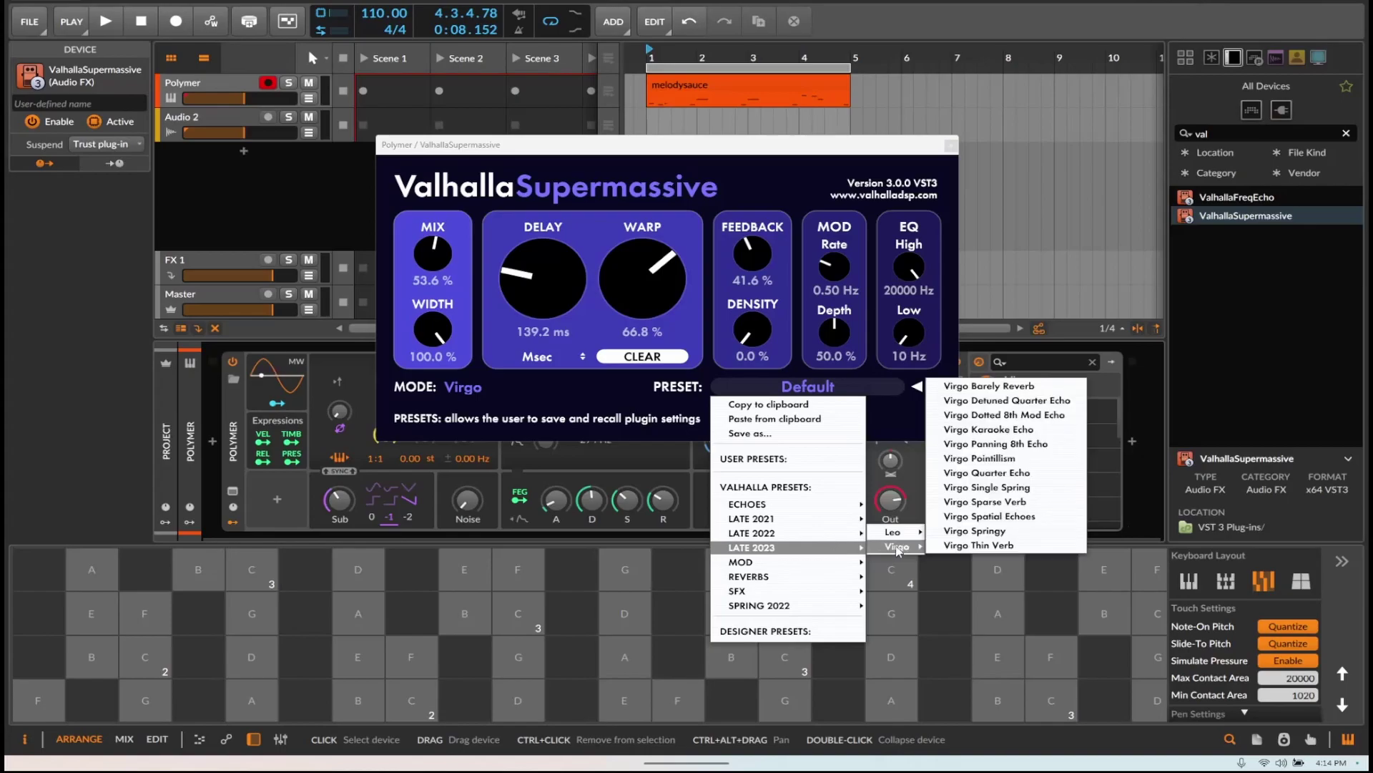
pyautogui.moveTo(893, 533)
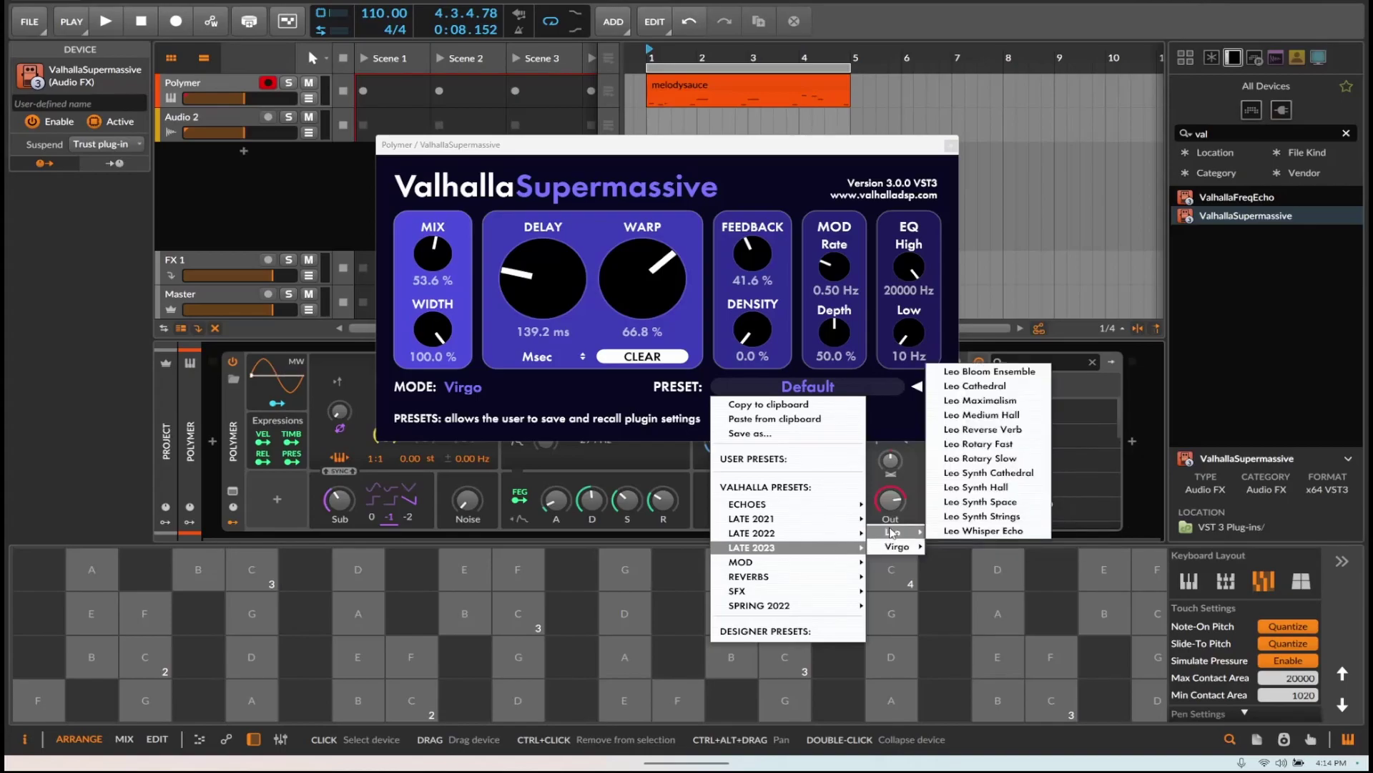
pyautogui.click(989, 371)
pyautogui.click(771, 671)
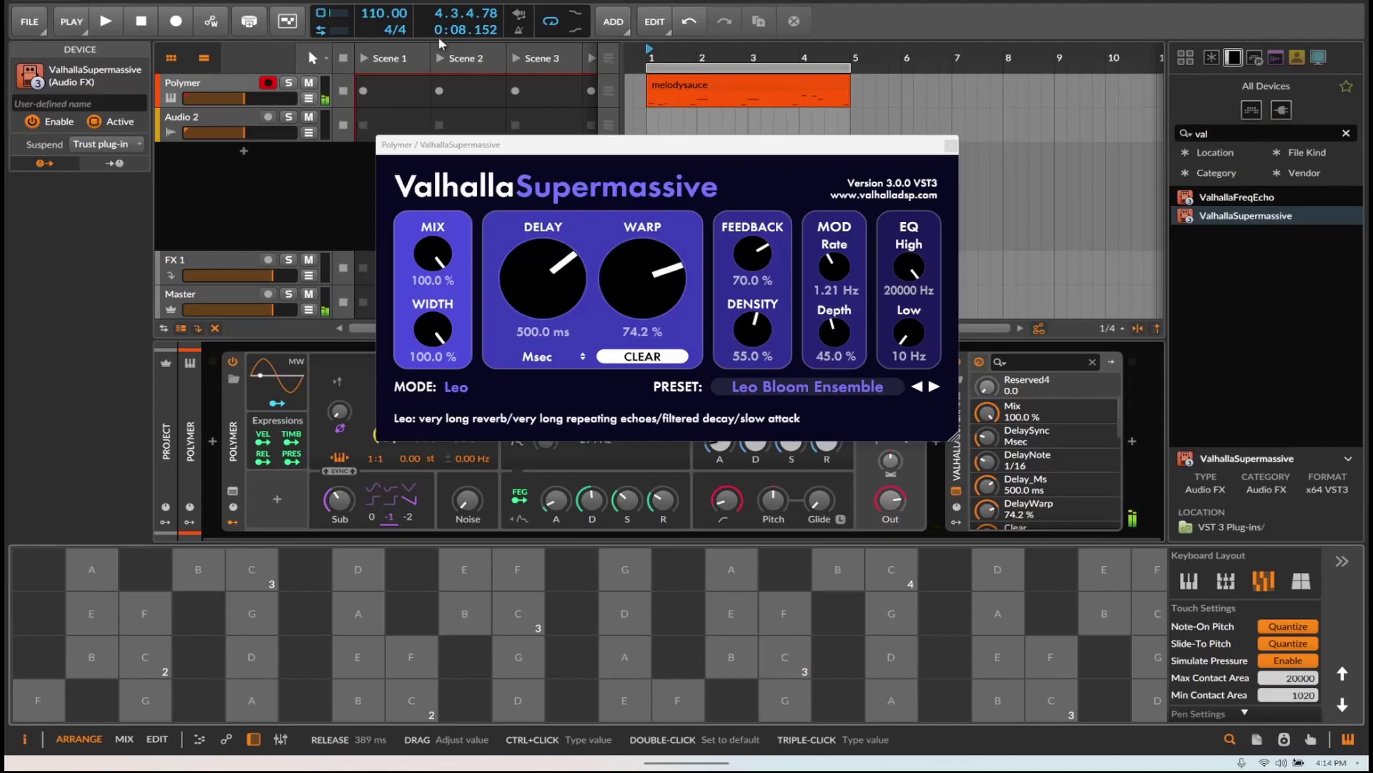
pyautogui.click(152, 26)
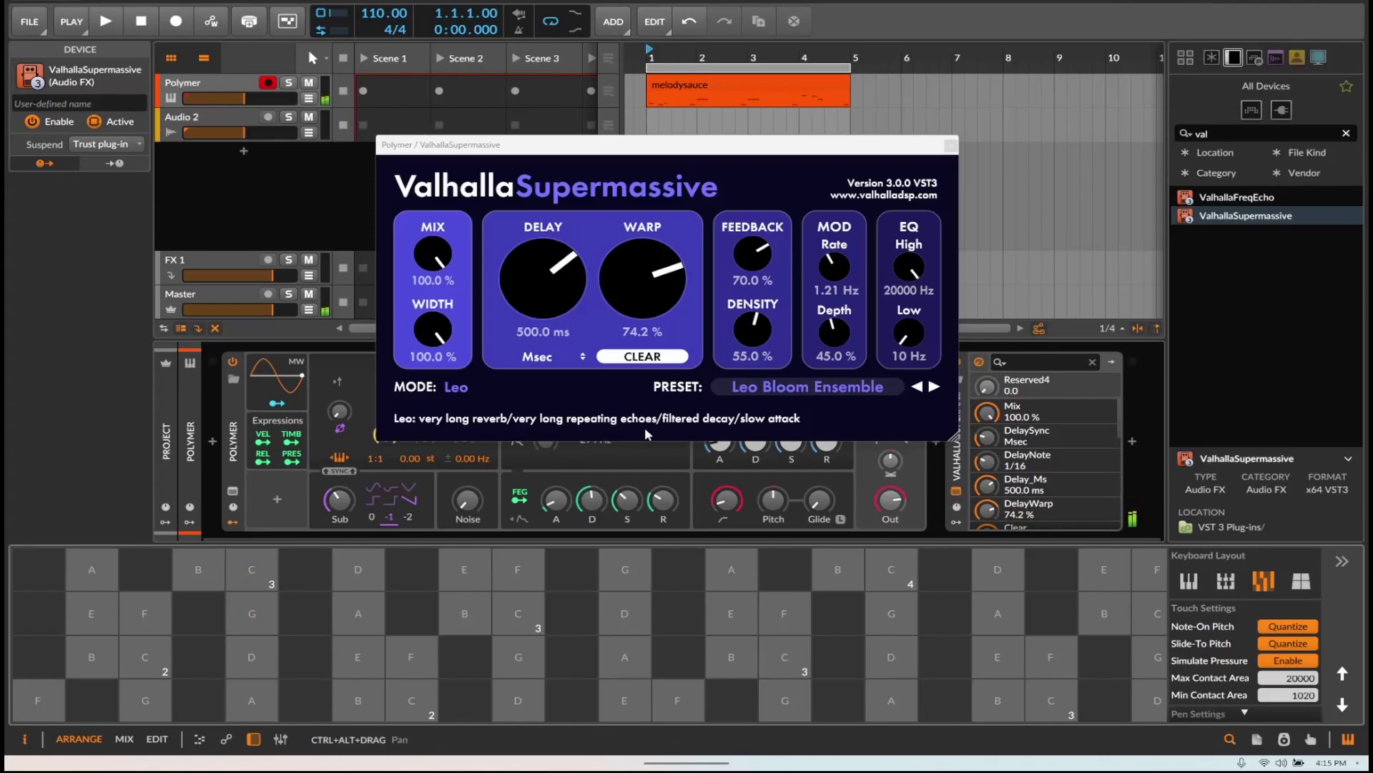
# Step through Leo Cathedral, Maximalism, Medium Hall, Reverse Verb and Rotary Fast to Leo Rotary Slow.
pyautogui.click(935, 389)
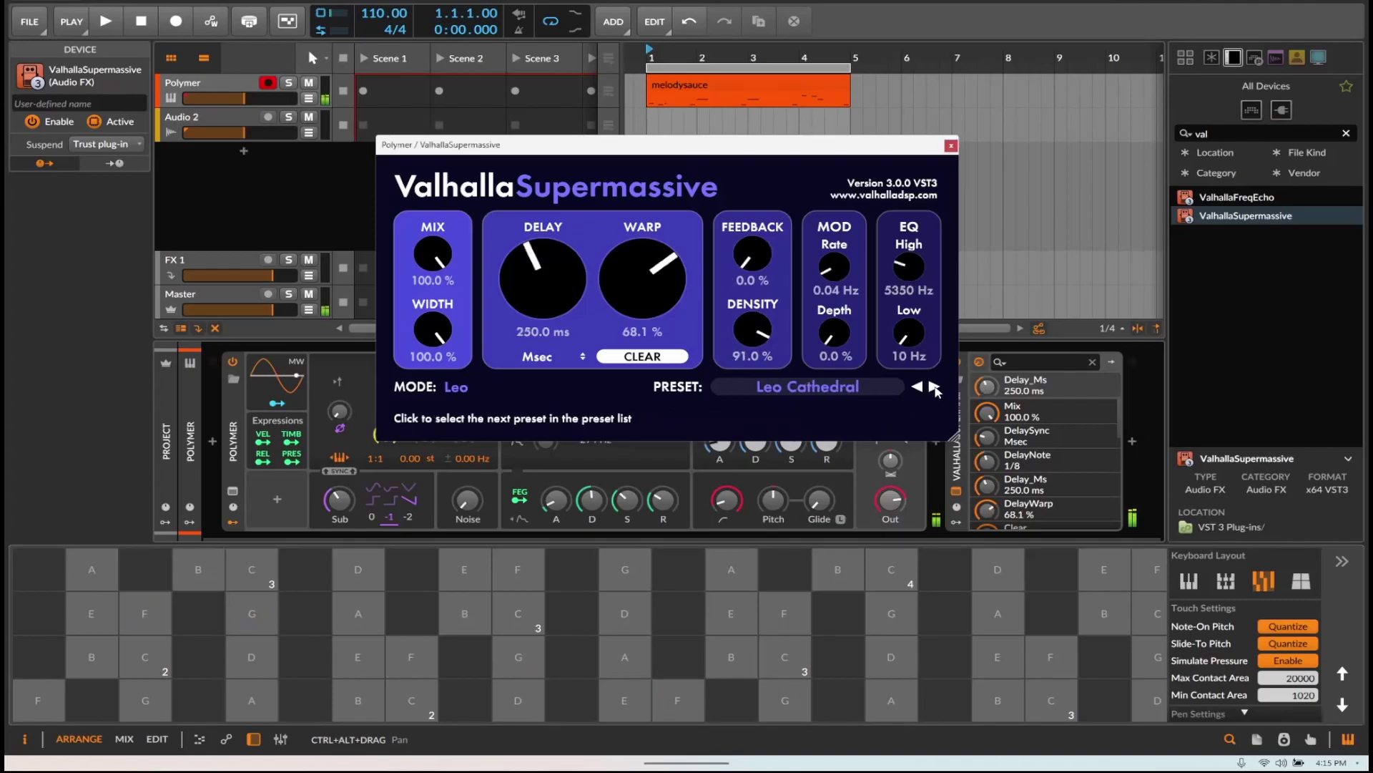
pyautogui.click(935, 389)
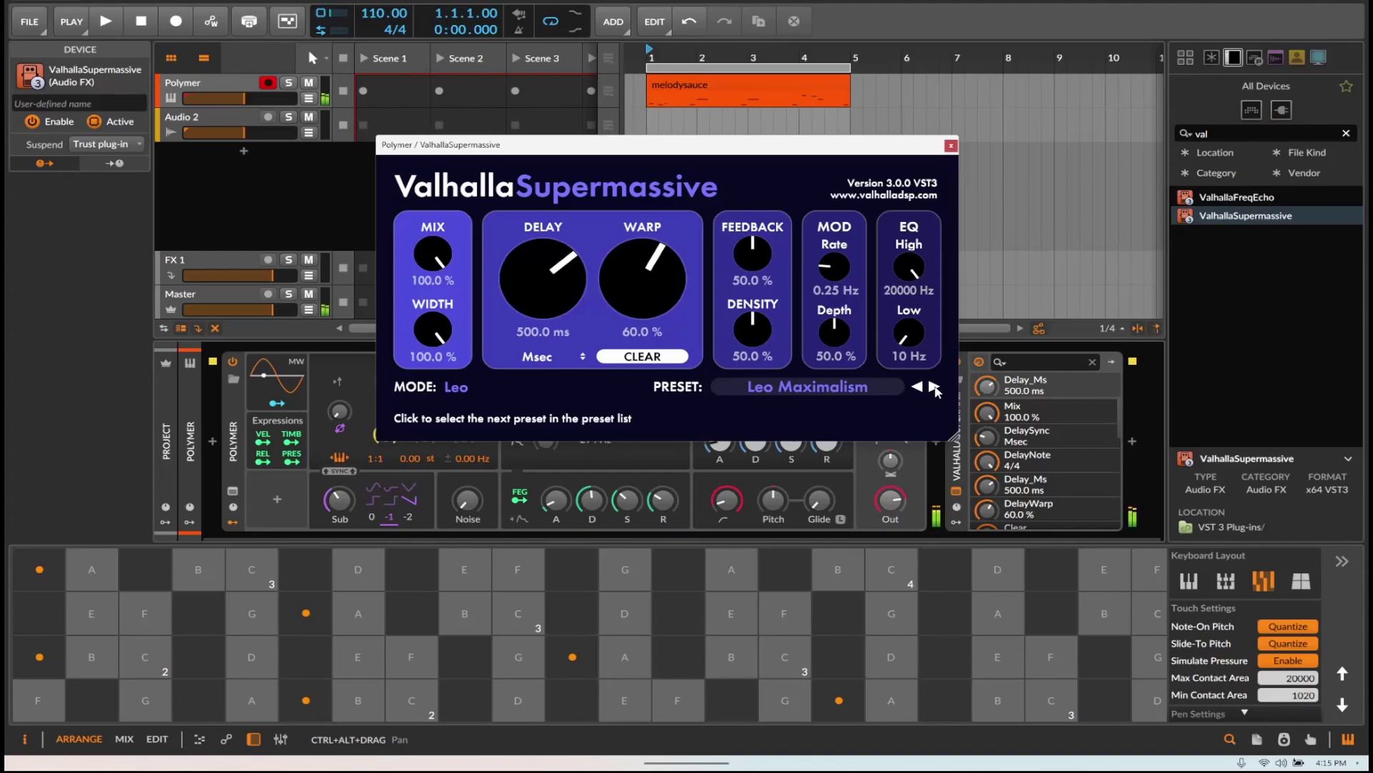
pyautogui.click(933, 387)
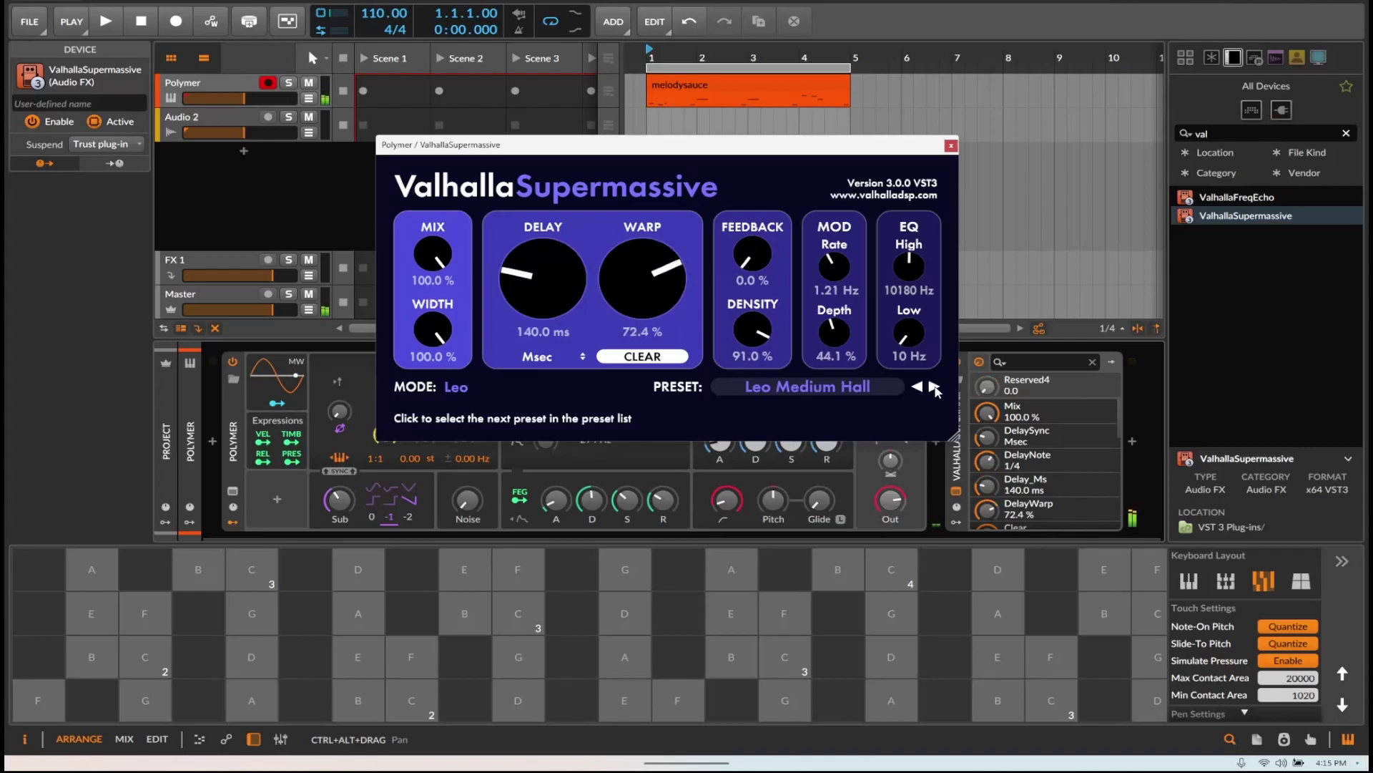
pyautogui.click(934, 387)
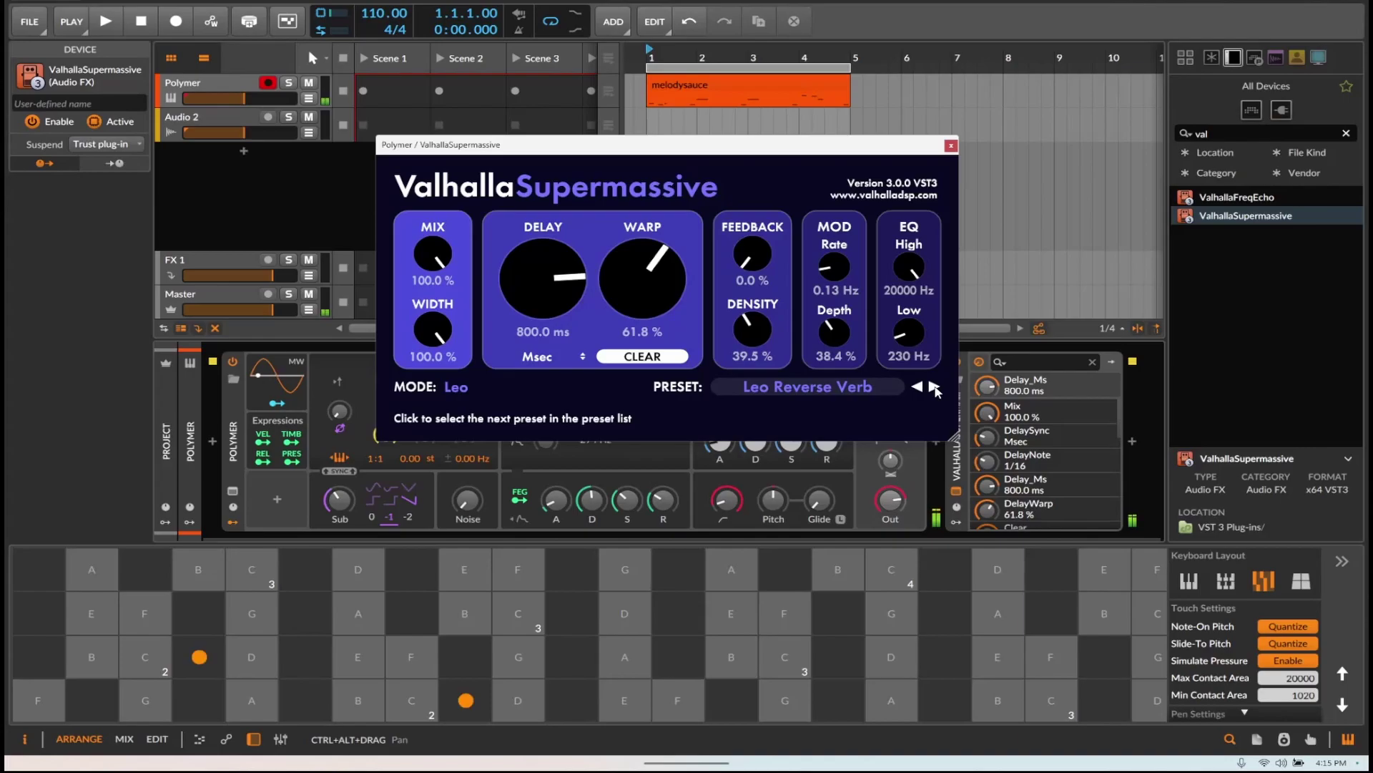
pyautogui.click(933, 387)
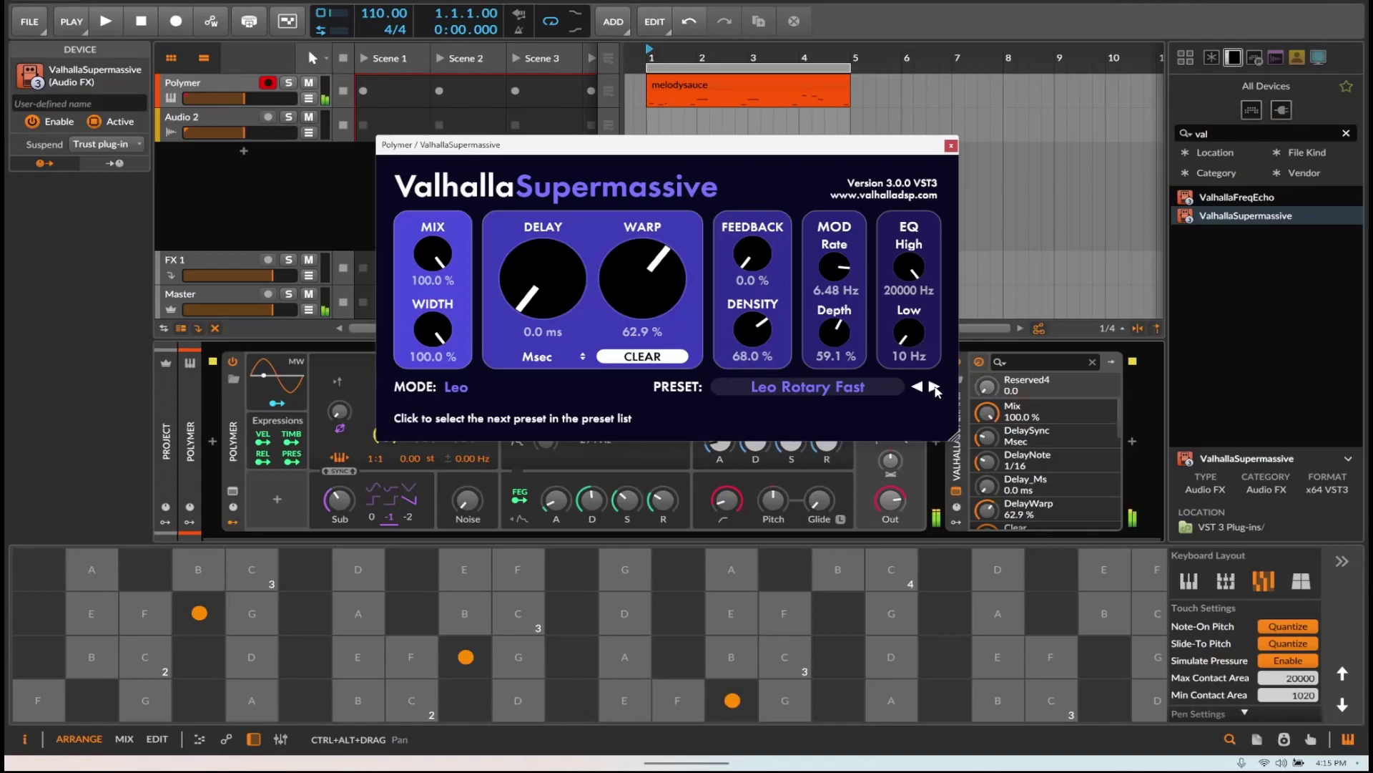
pyautogui.click(933, 387)
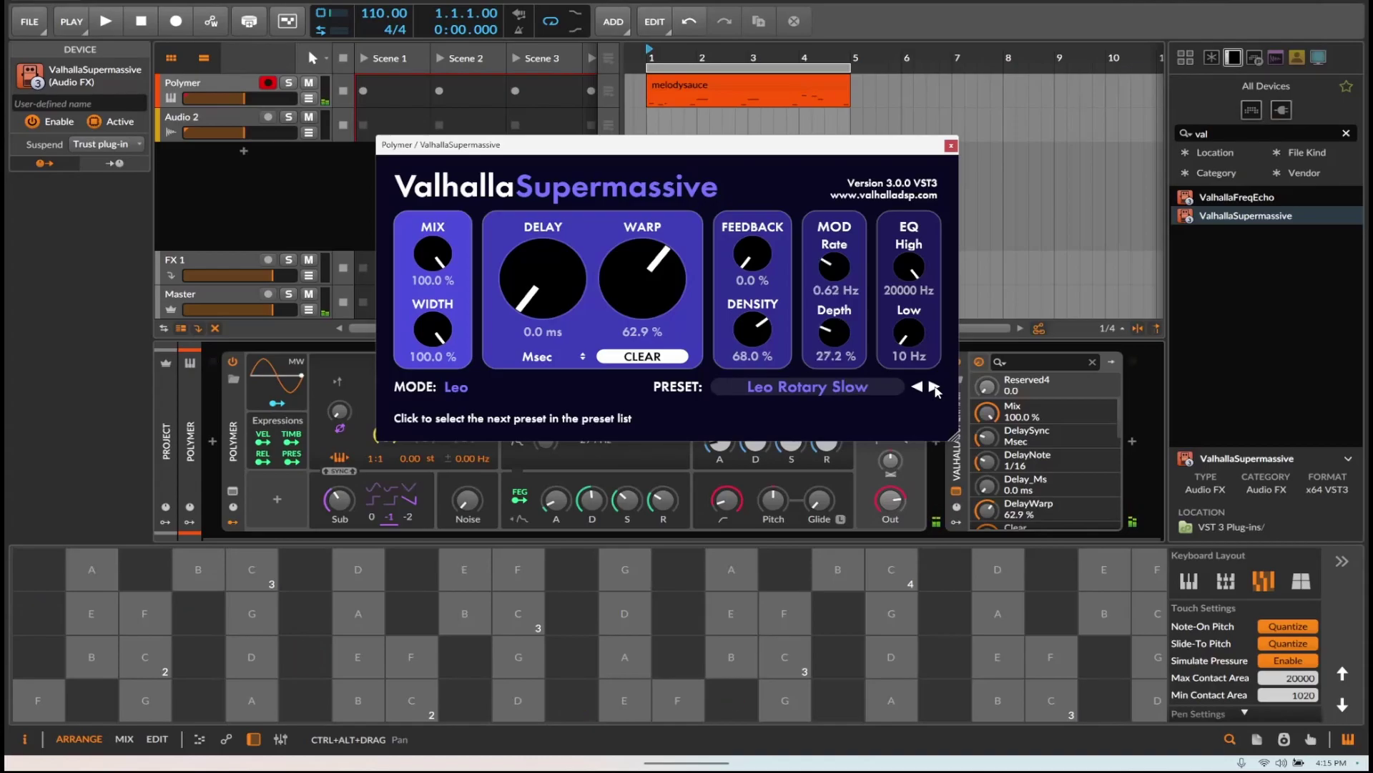
# Load Virgo Barely Reverb, then step through the Virgo echo presets to Virgo Panning 8th Echo.
pyautogui.click(822, 388)
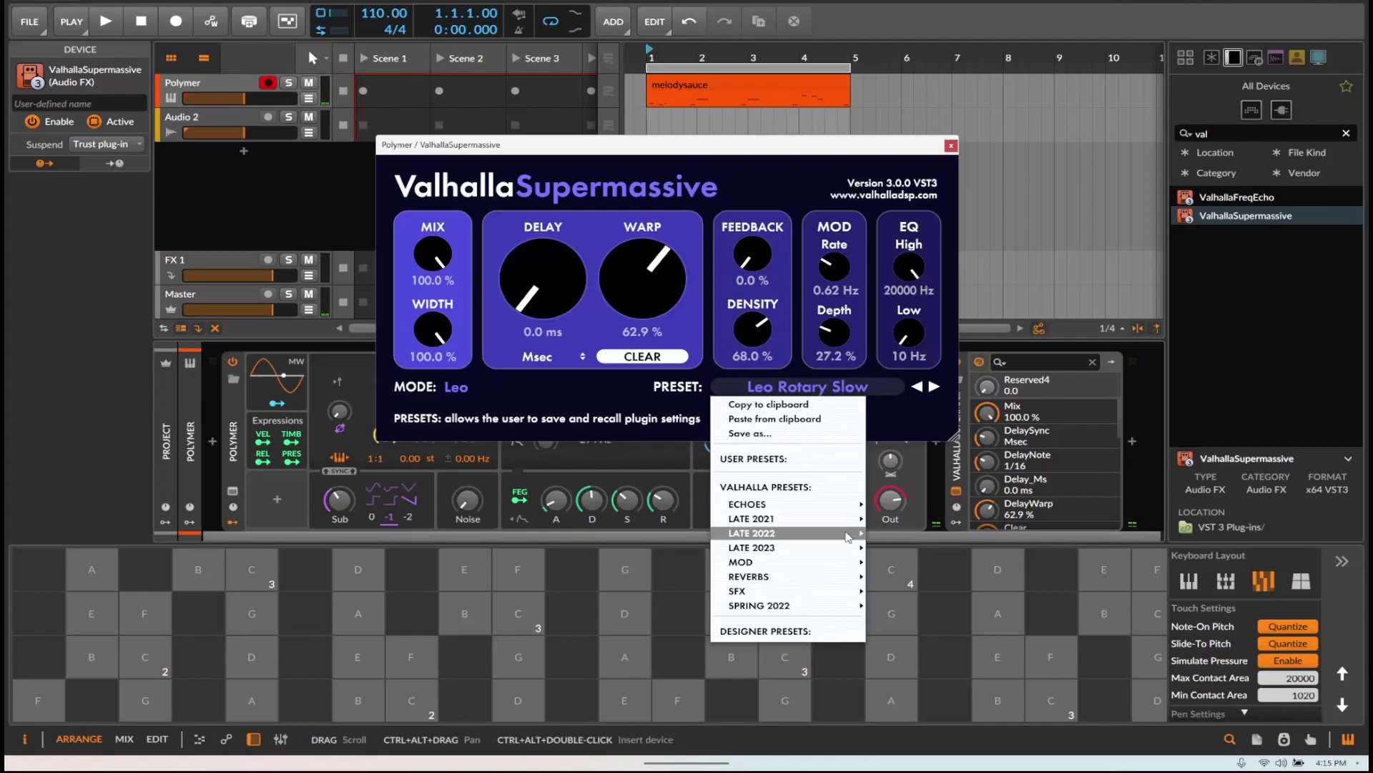
pyautogui.moveTo(819, 548)
pyautogui.moveTo(892, 547)
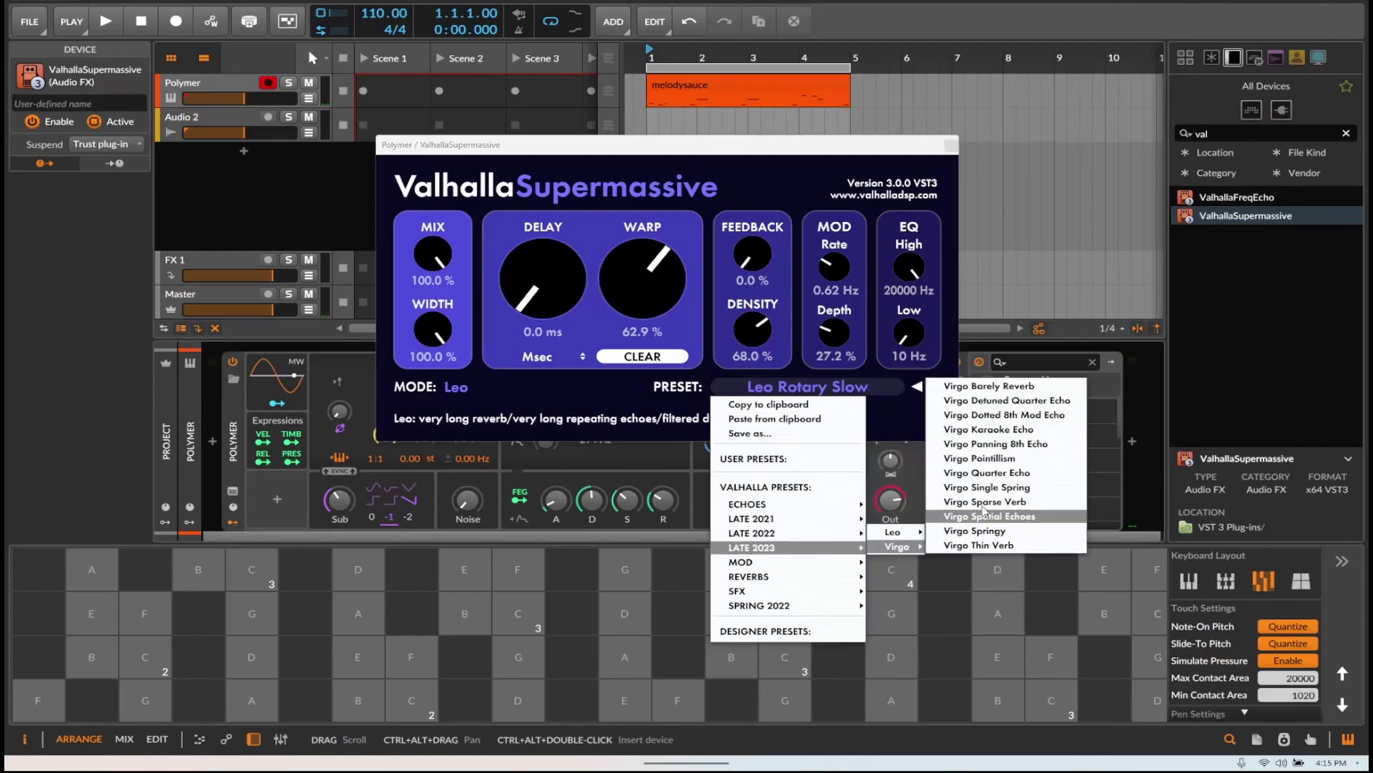
pyautogui.click(986, 388)
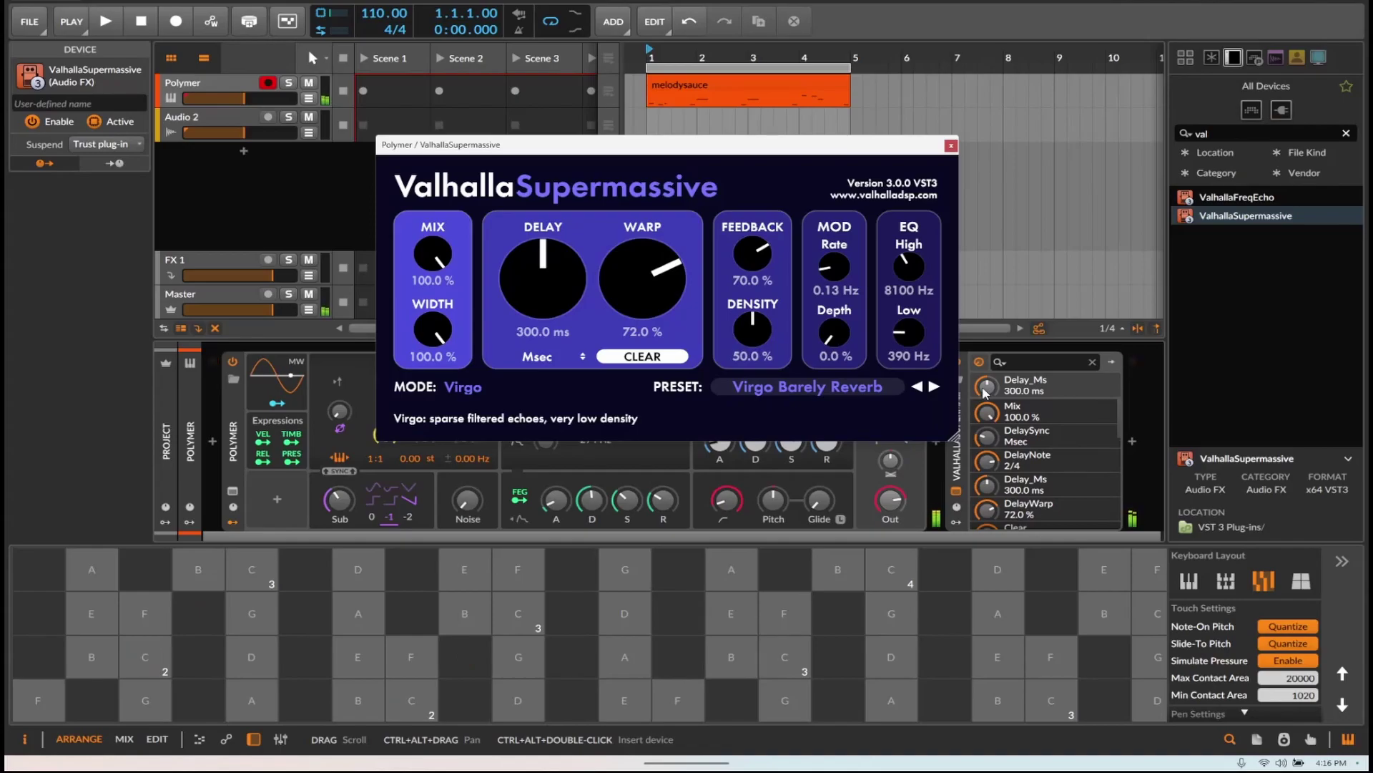
pyautogui.click(937, 388)
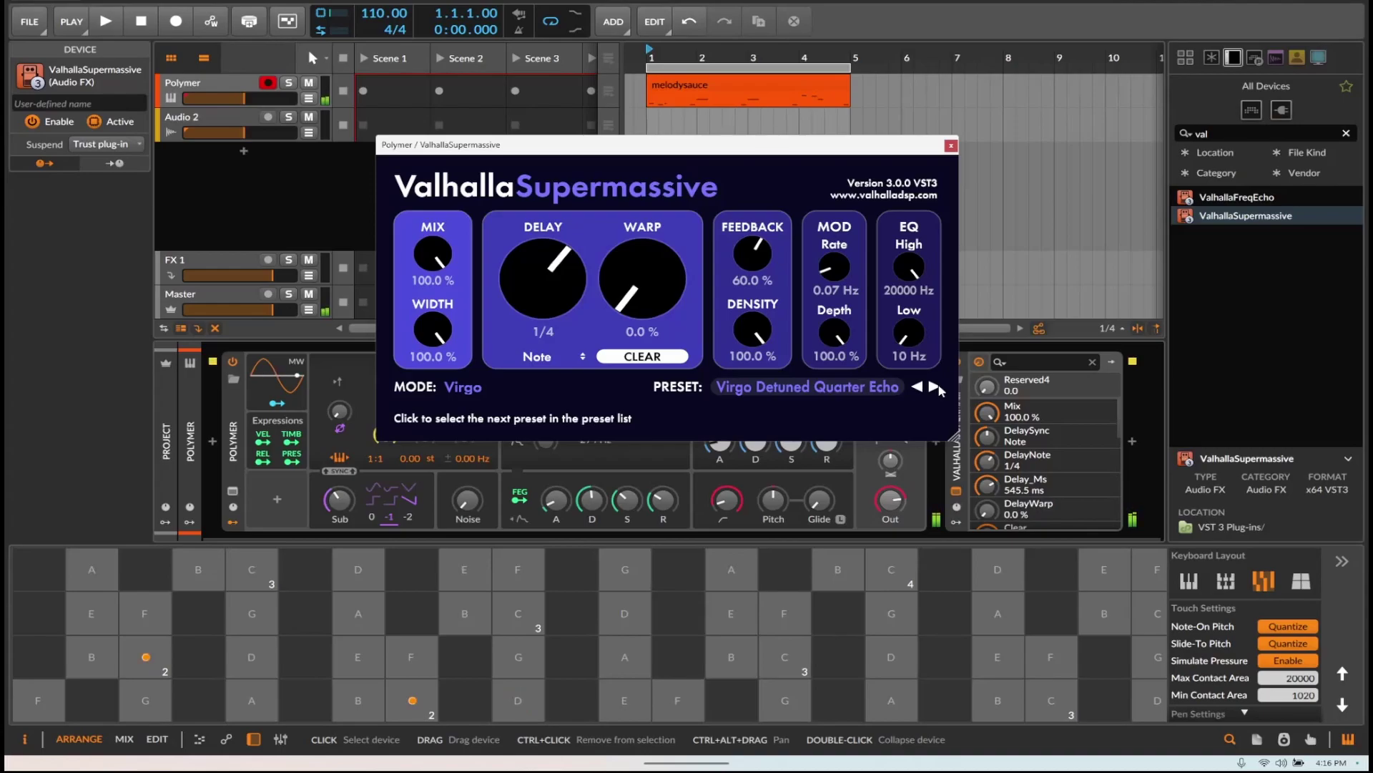
pyautogui.click(936, 387)
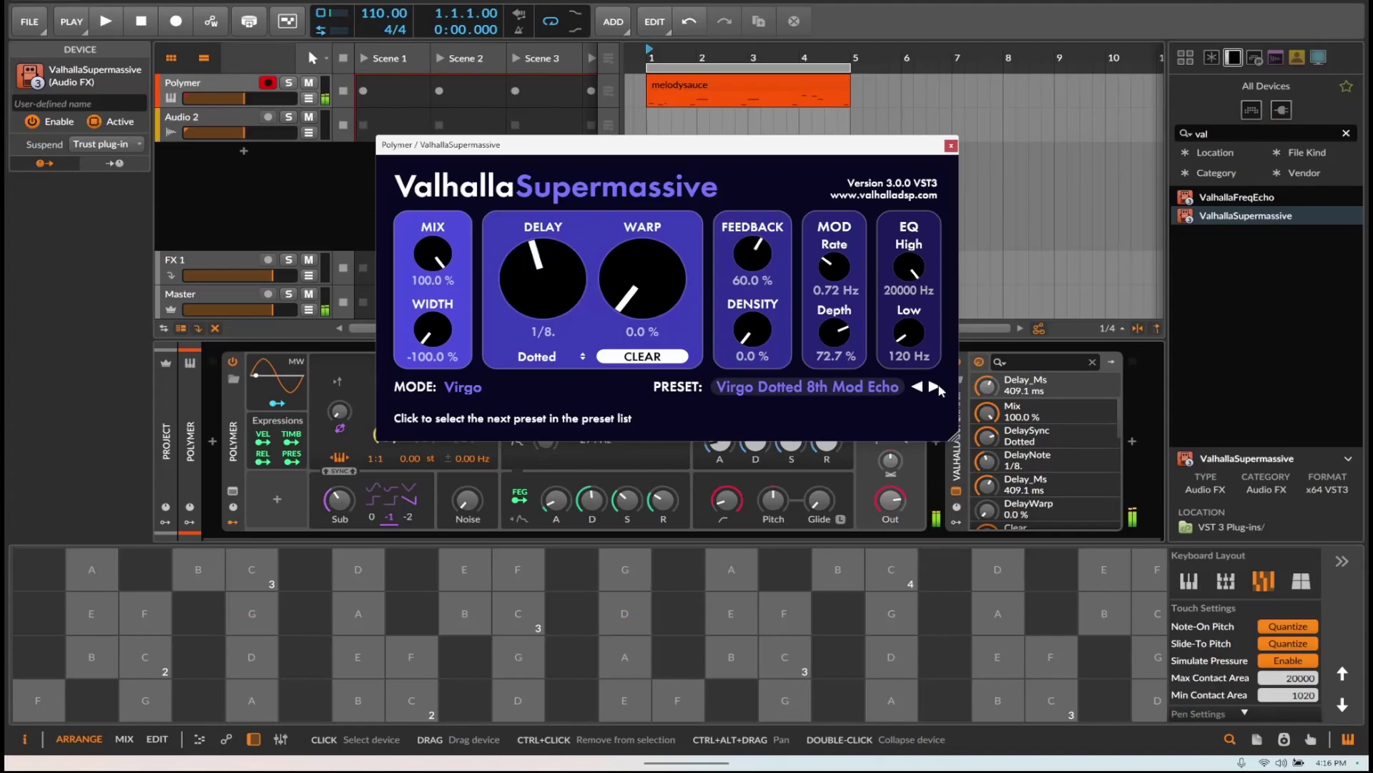
pyautogui.click(935, 387)
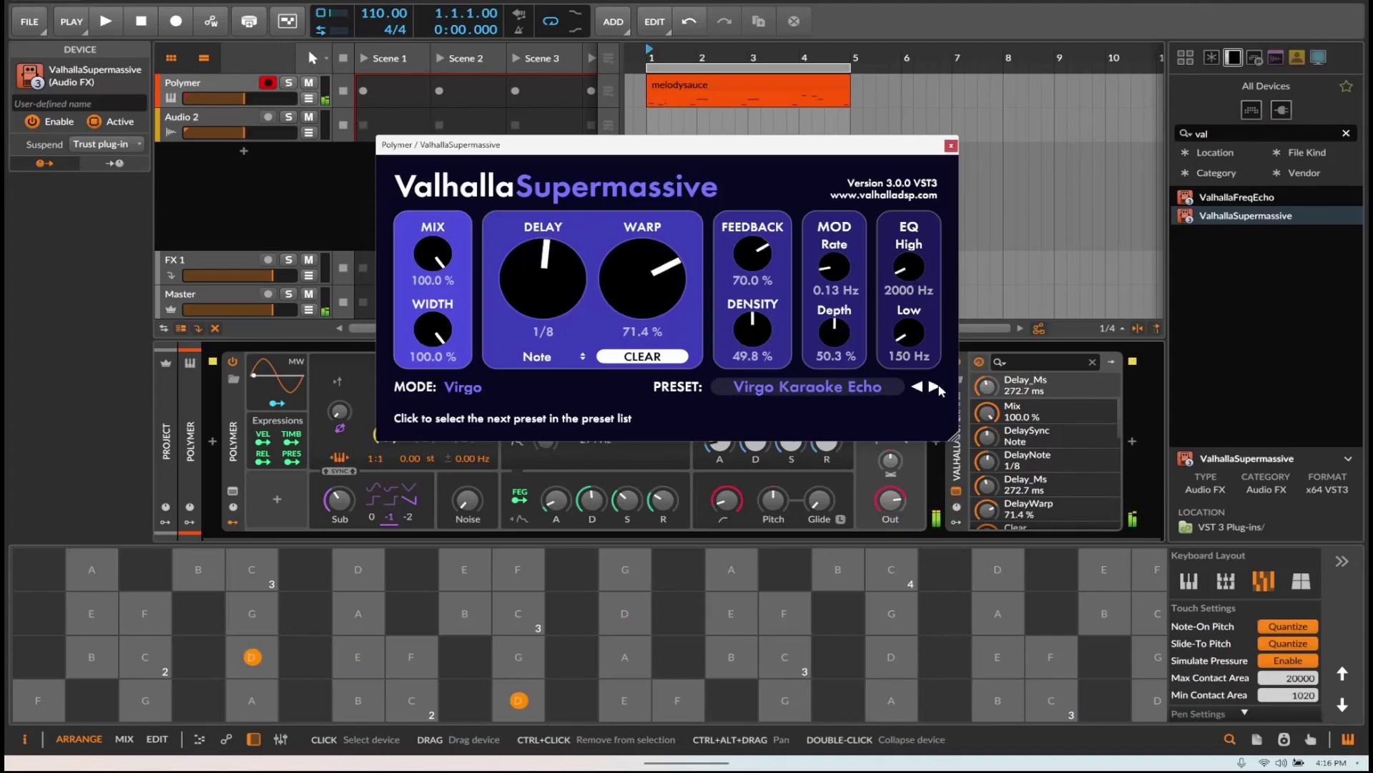
pyautogui.click(936, 387)
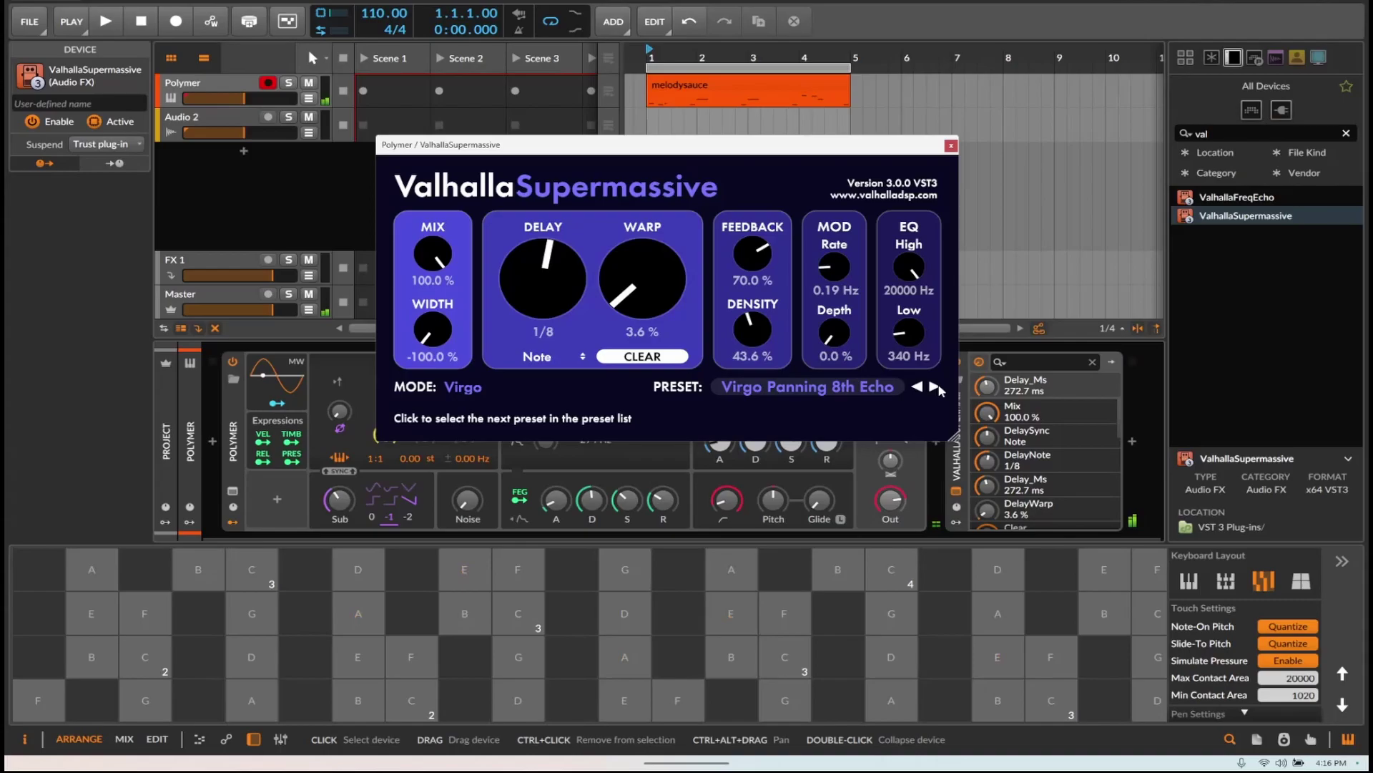
# Continue stepping from Virgo Pointillism through Virgo Thin Verb to the AmbienceChorus preset.
pyautogui.click(936, 387)
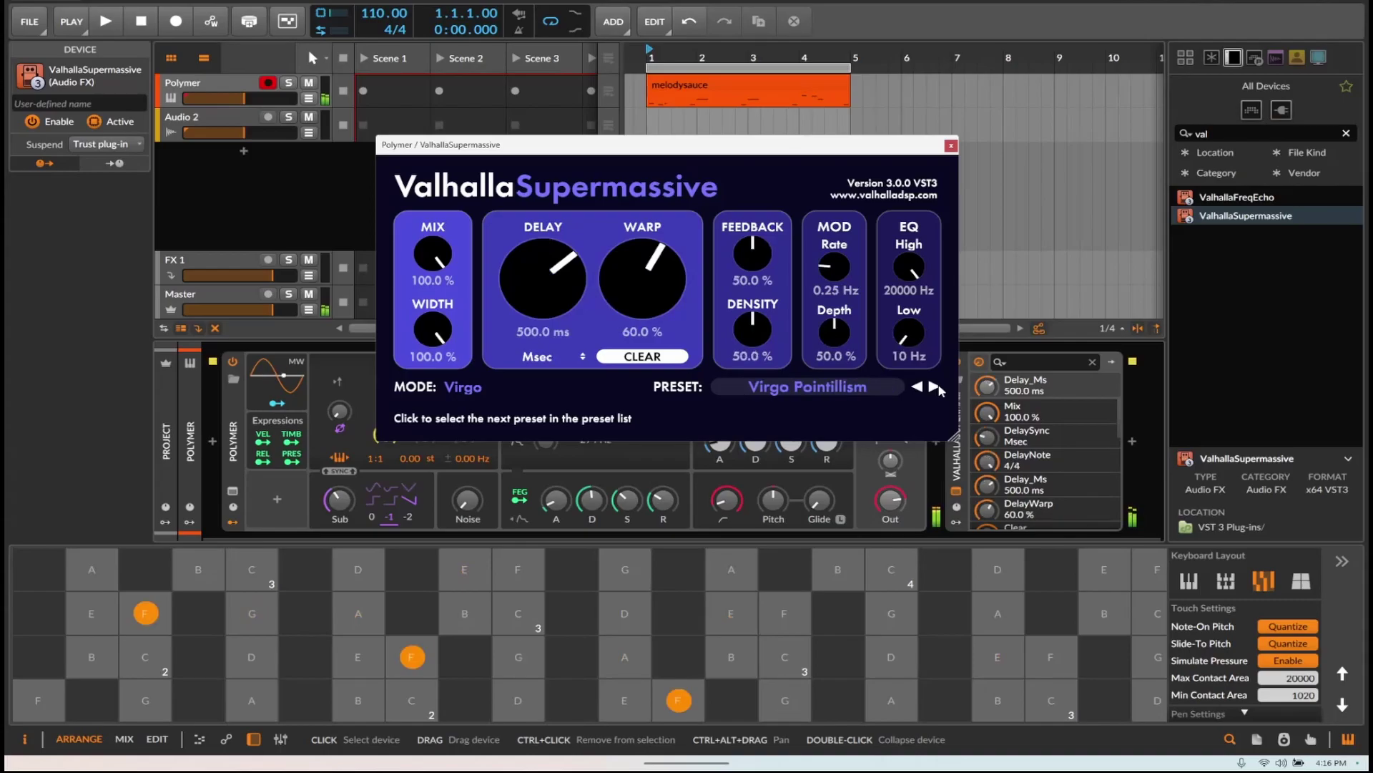
pyautogui.click(935, 386)
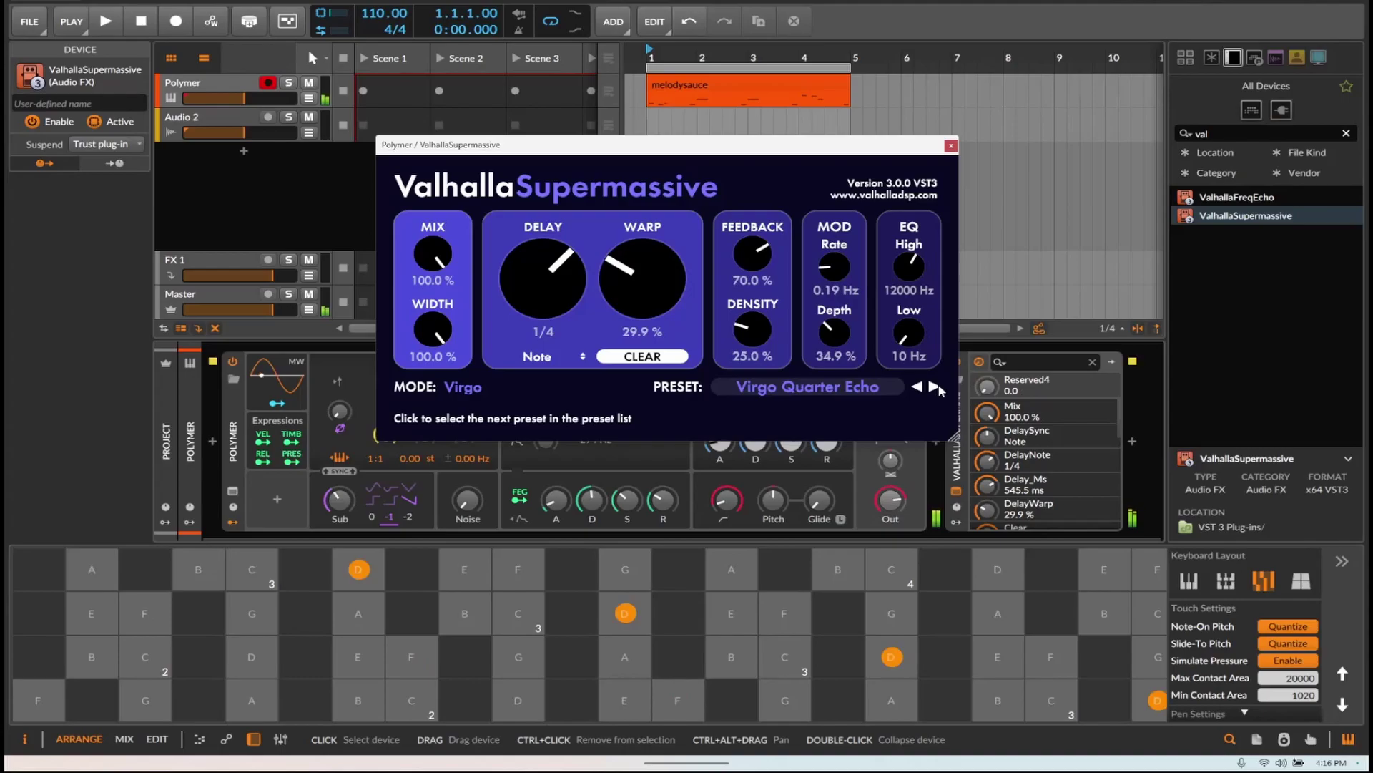
pyautogui.click(935, 386)
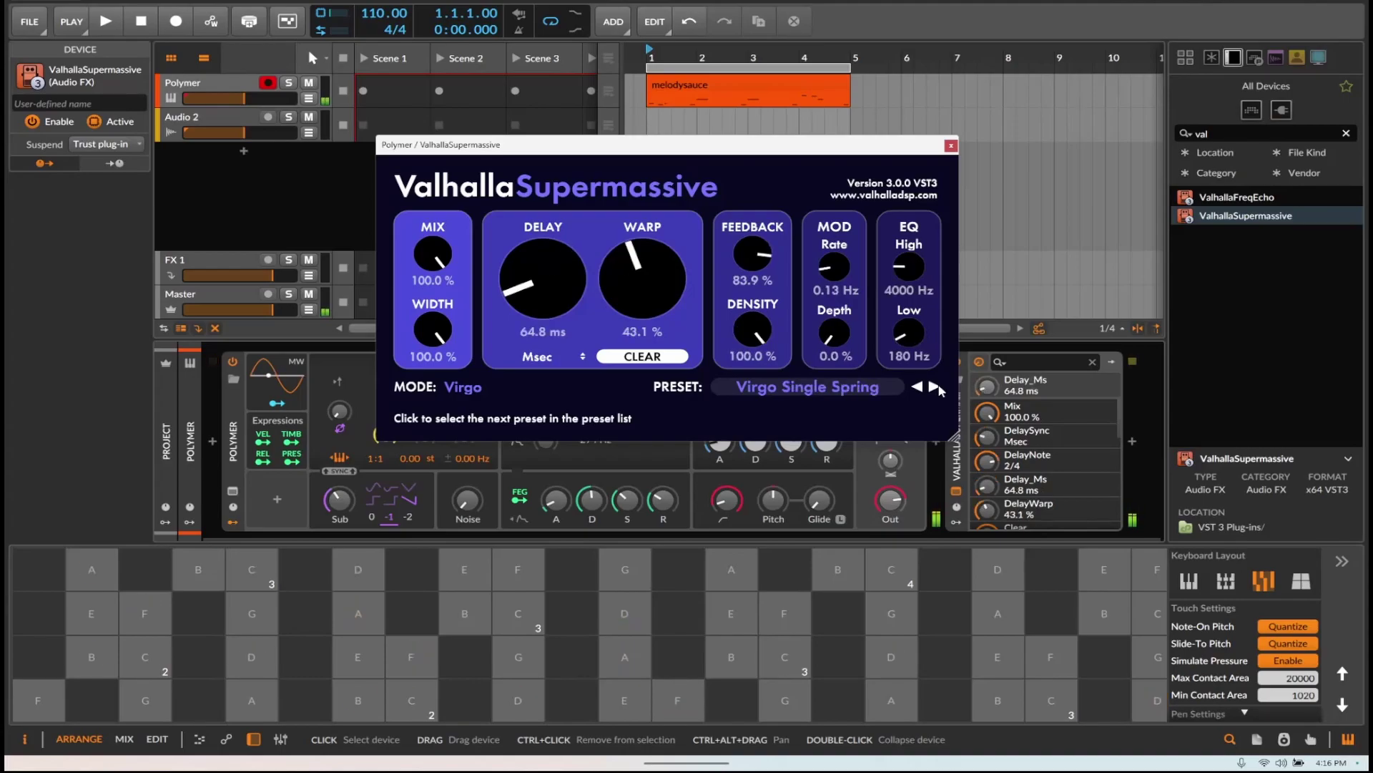
pyautogui.click(934, 387)
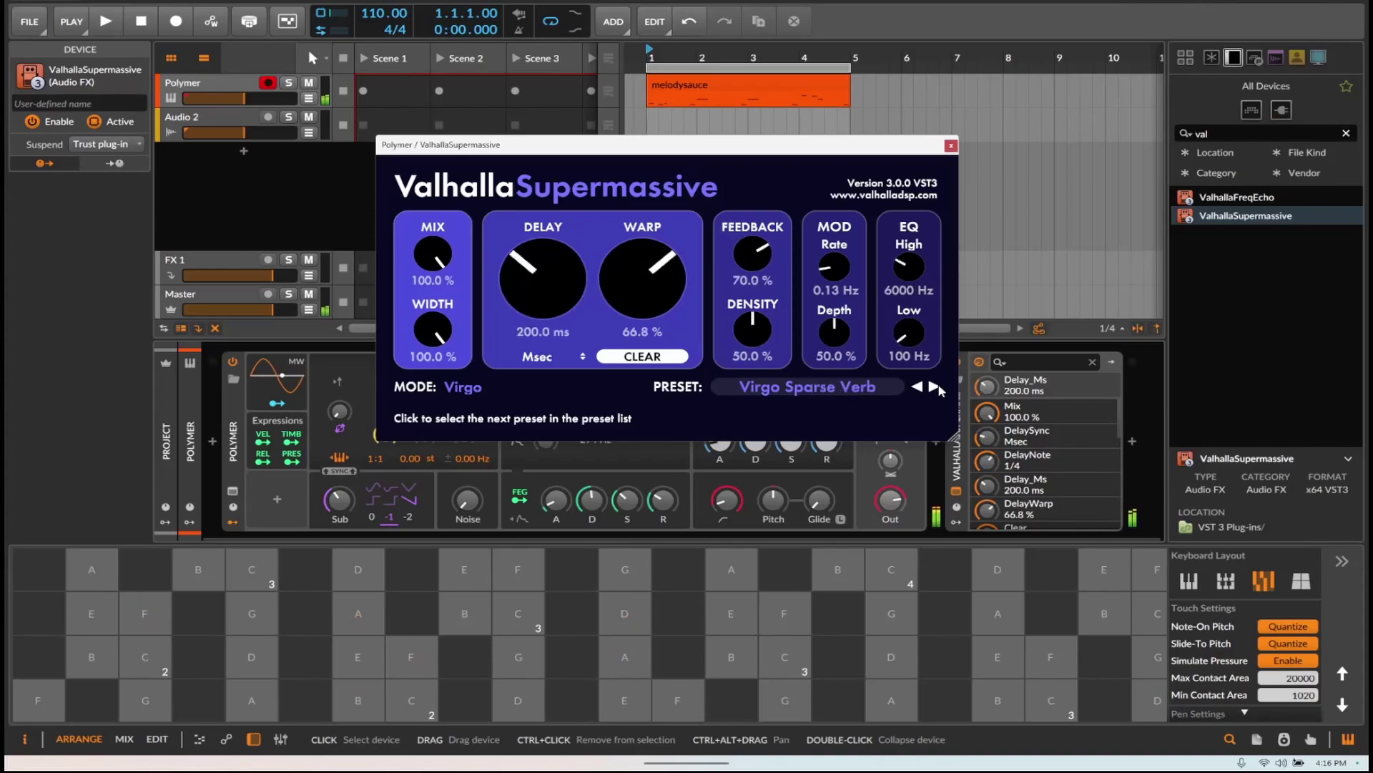
pyautogui.click(935, 387)
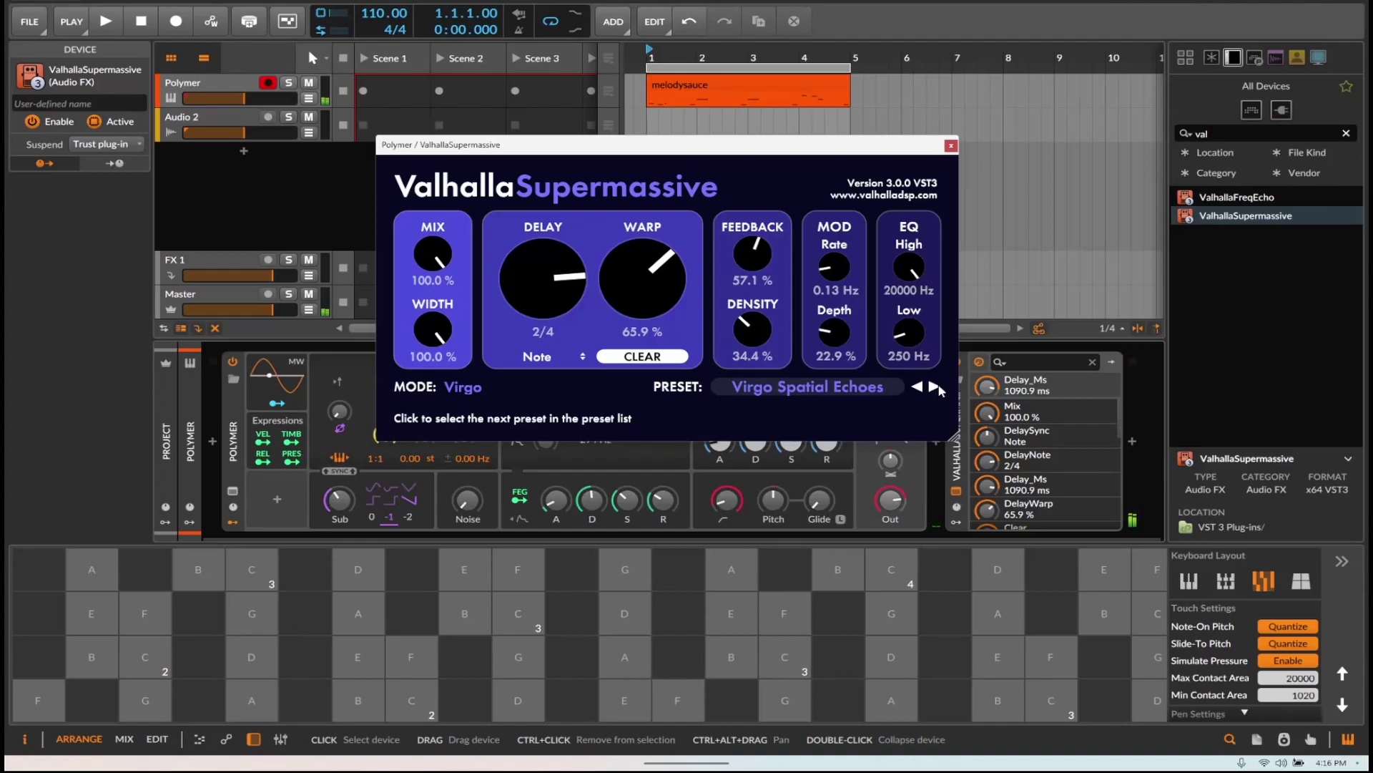
pyautogui.click(936, 387)
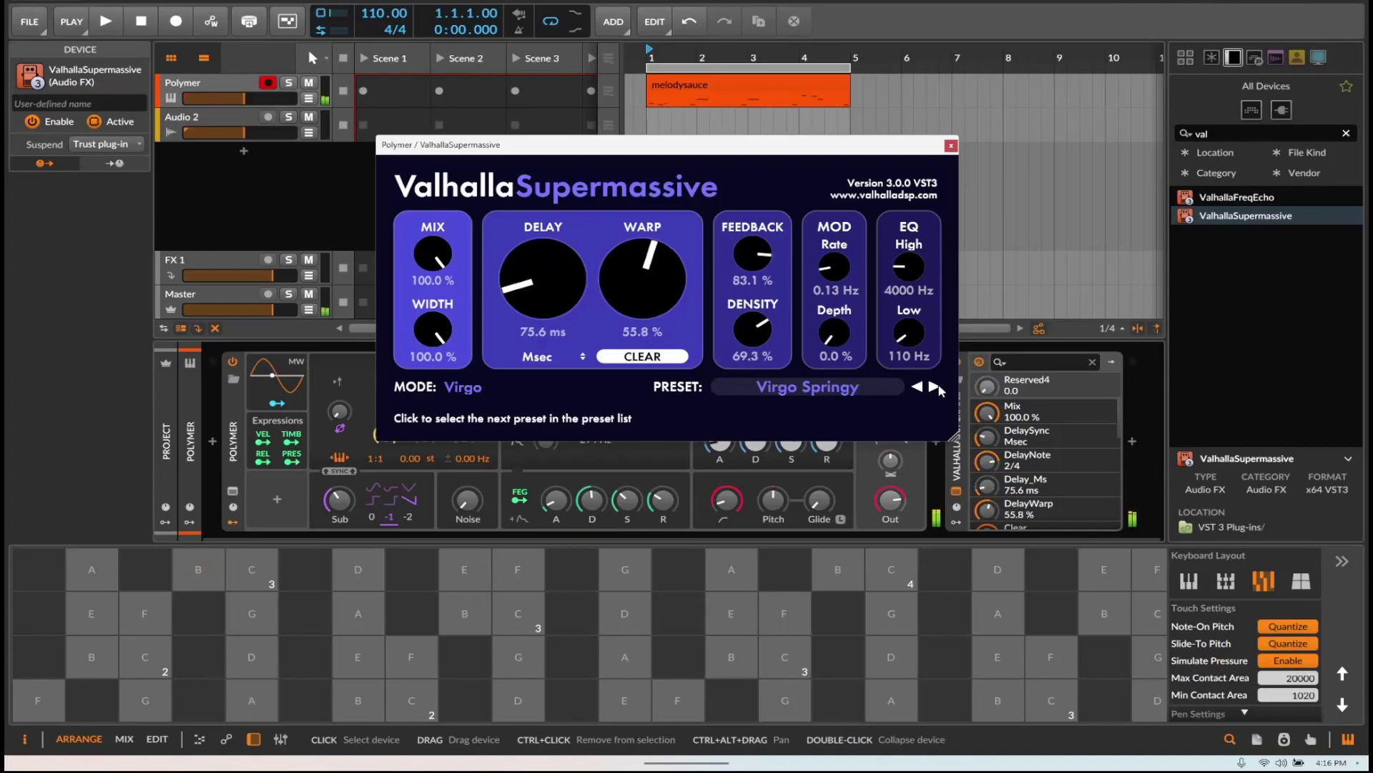
pyautogui.click(936, 387)
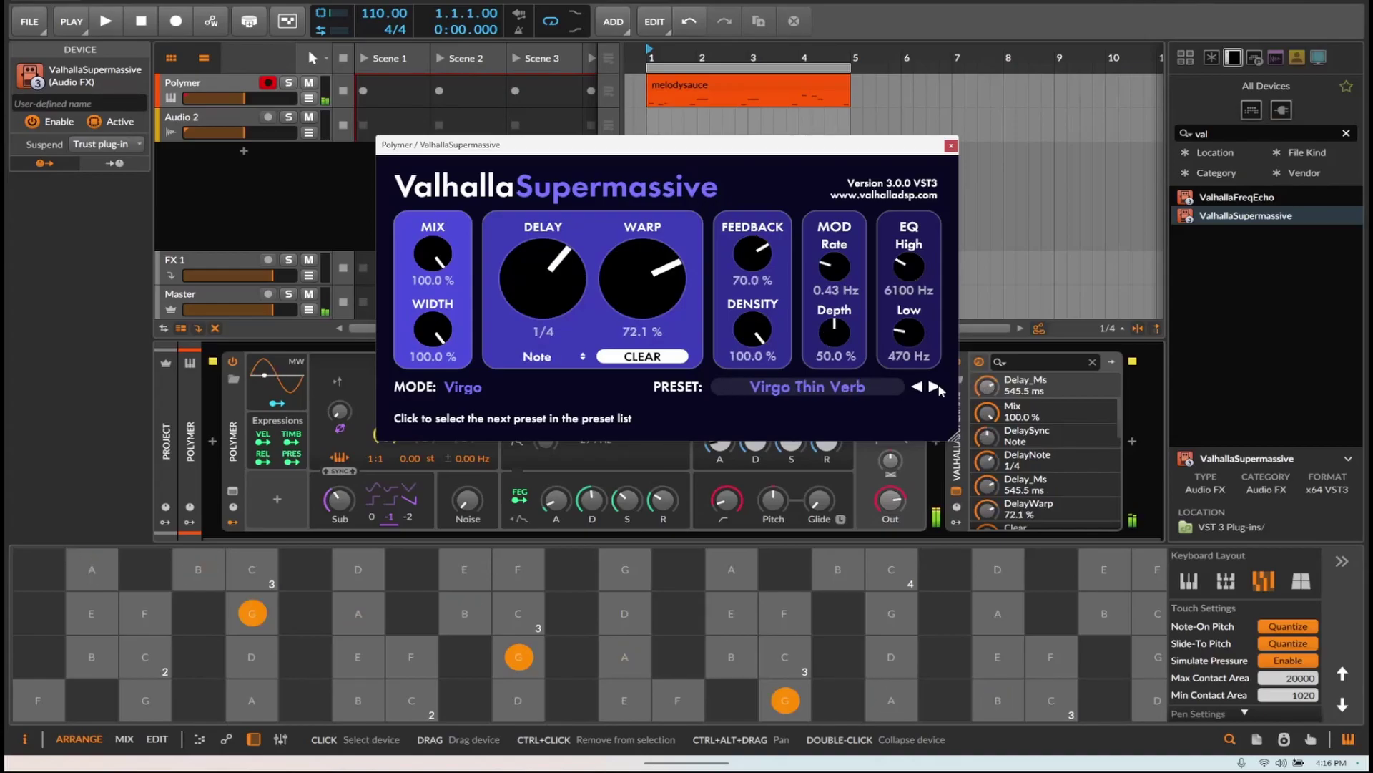
pyautogui.click(935, 387)
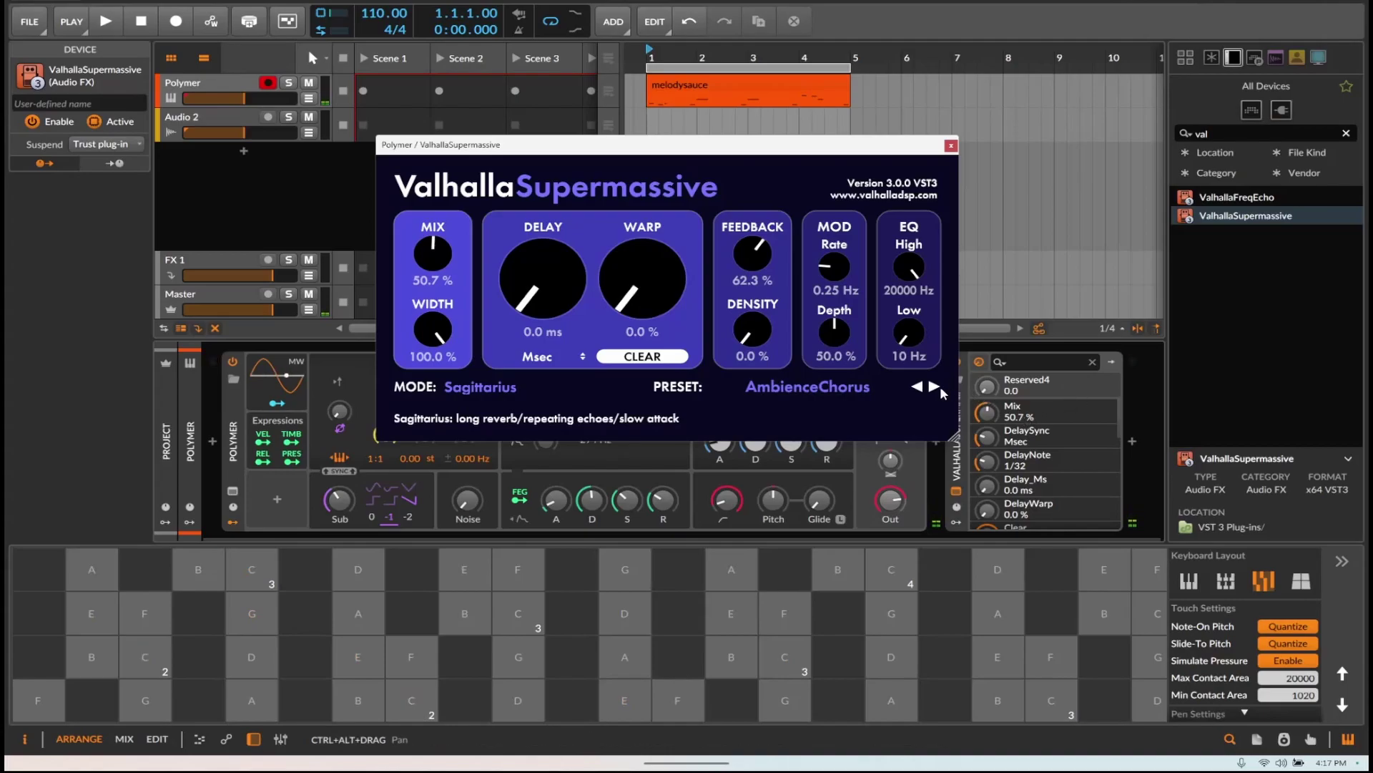
# Step to MellowAmbience, then load LATE 2023 > Leo > Leo Synth Strings from the preset list.
pyautogui.click(937, 387)
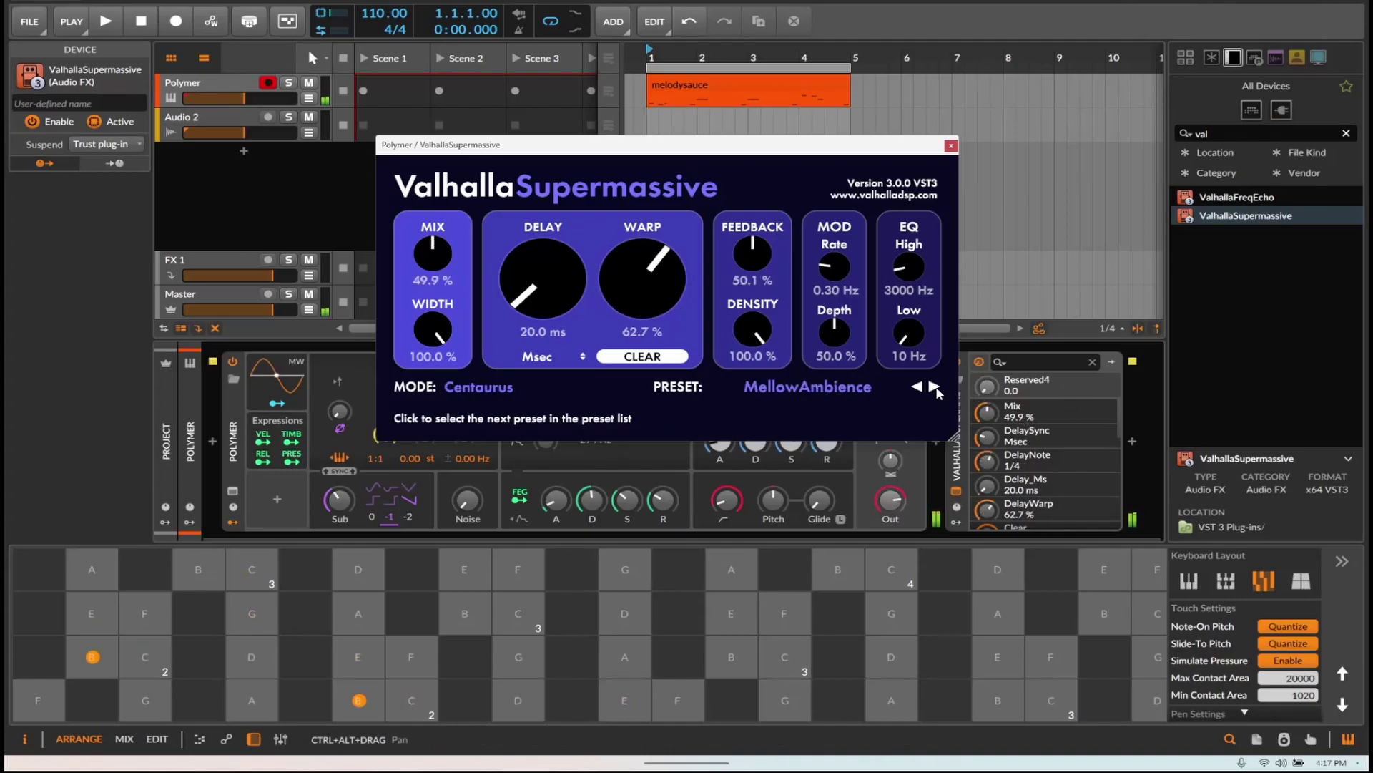
pyautogui.click(856, 395)
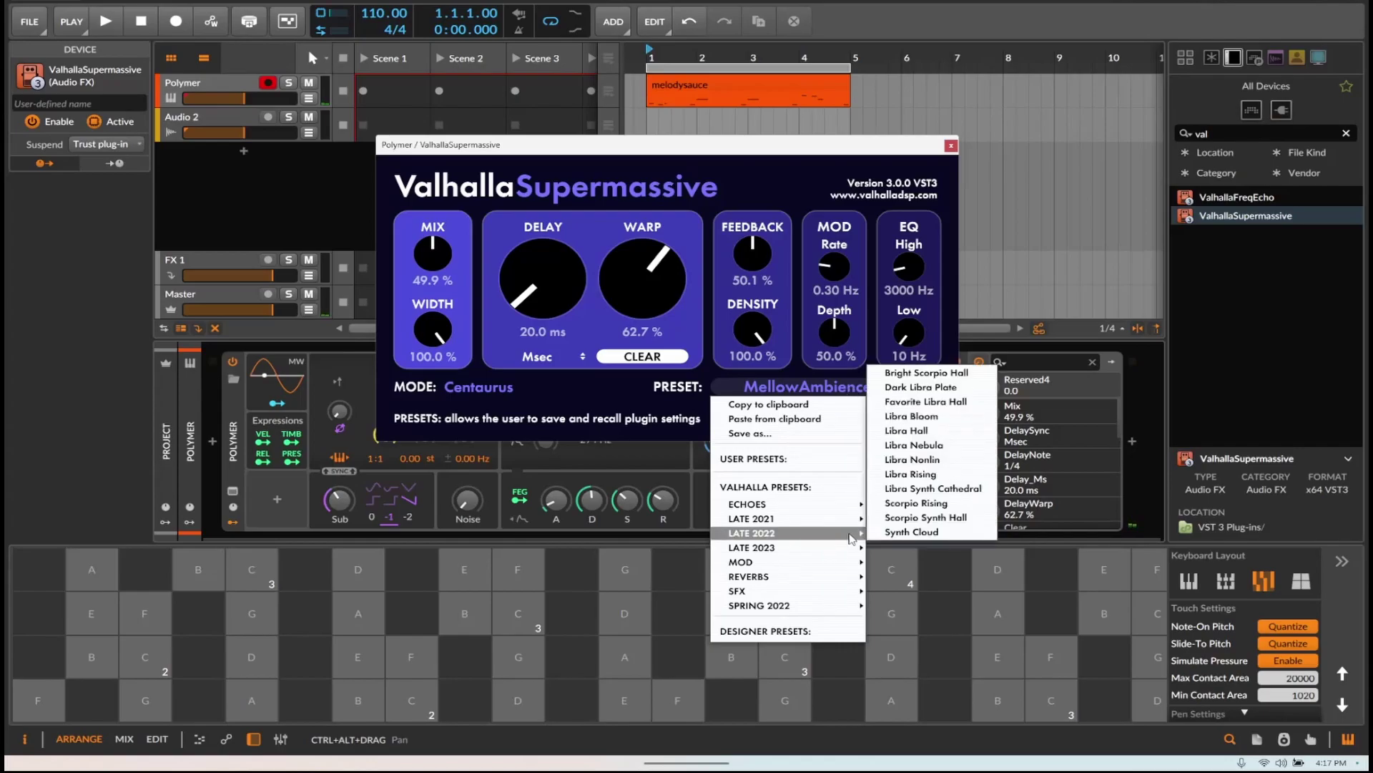
pyautogui.moveTo(823, 547)
pyautogui.moveTo(905, 550)
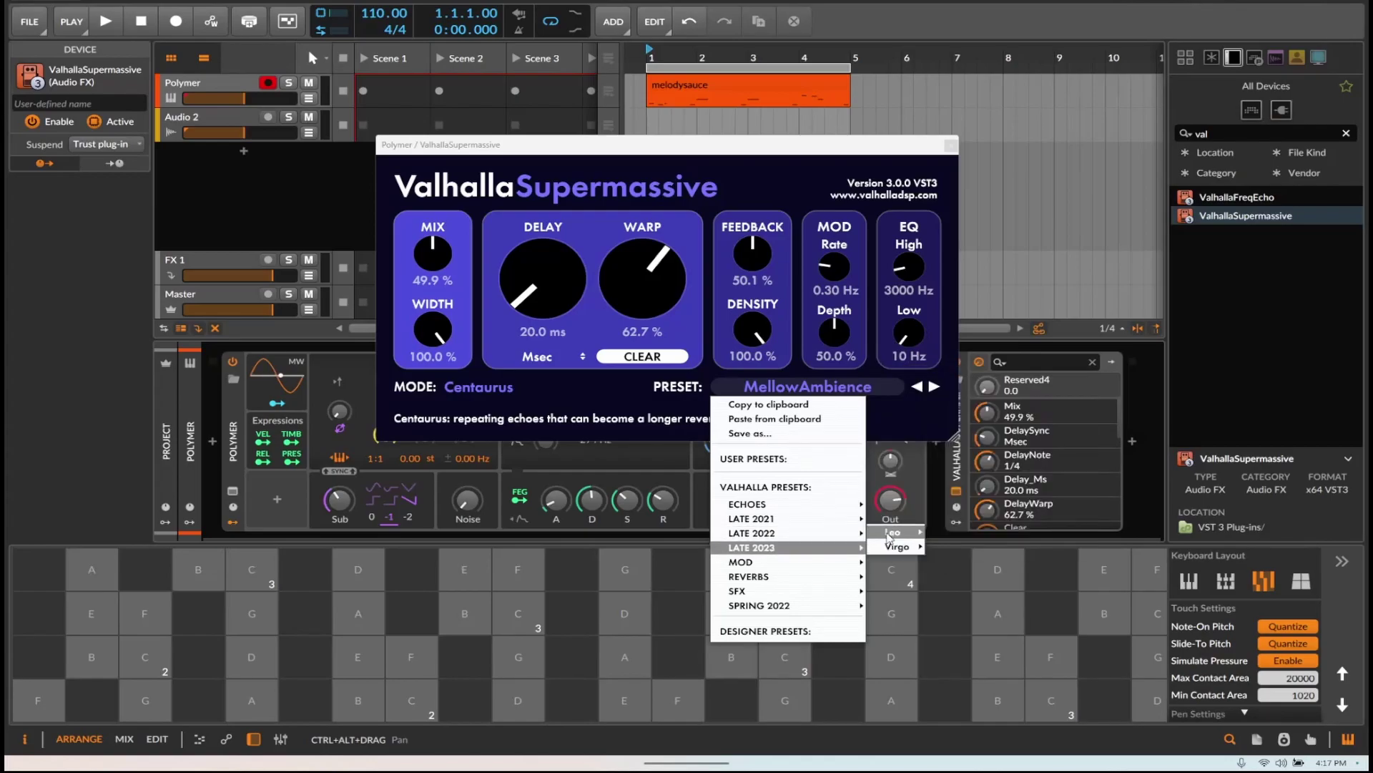
pyautogui.click(959, 527)
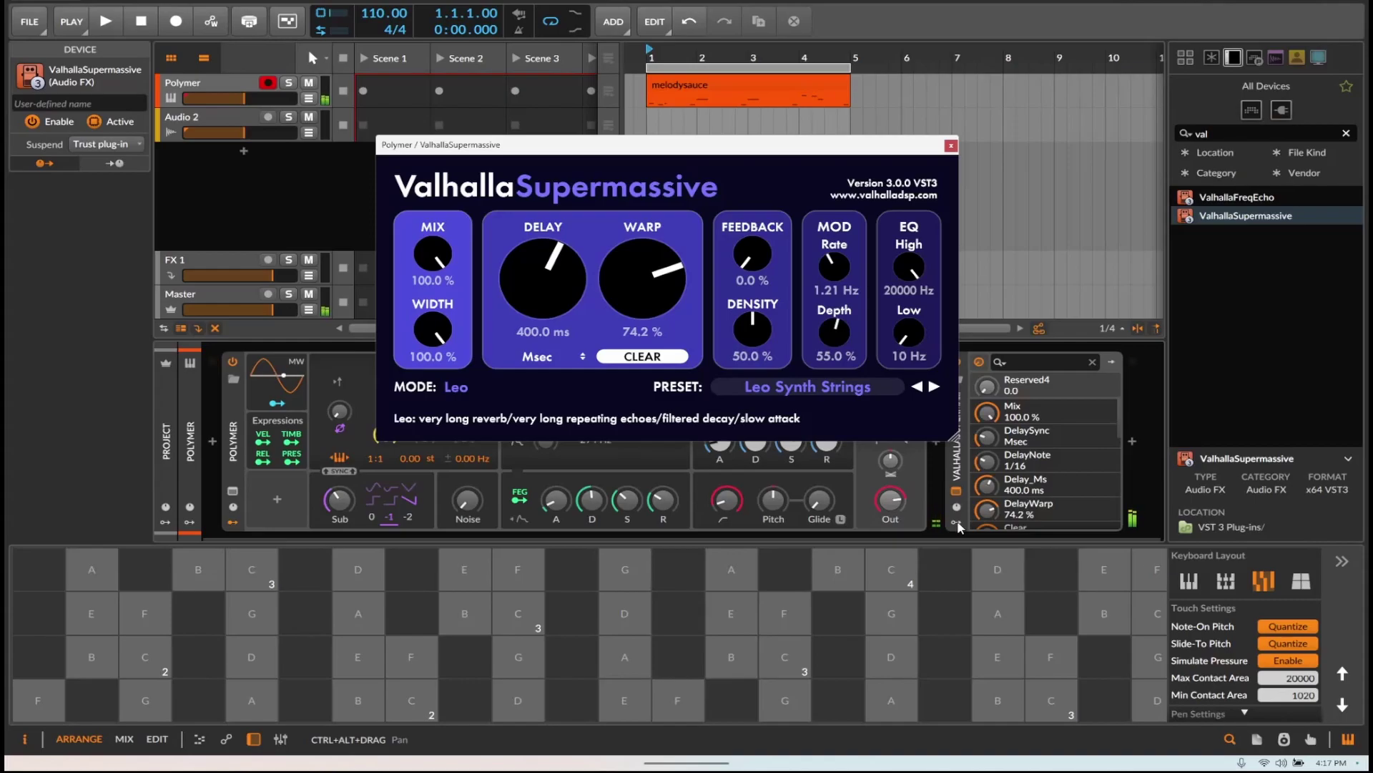
# Play A notes on the on-screen keyboard to hear Leo Synth Strings.
pyautogui.click(638, 663)
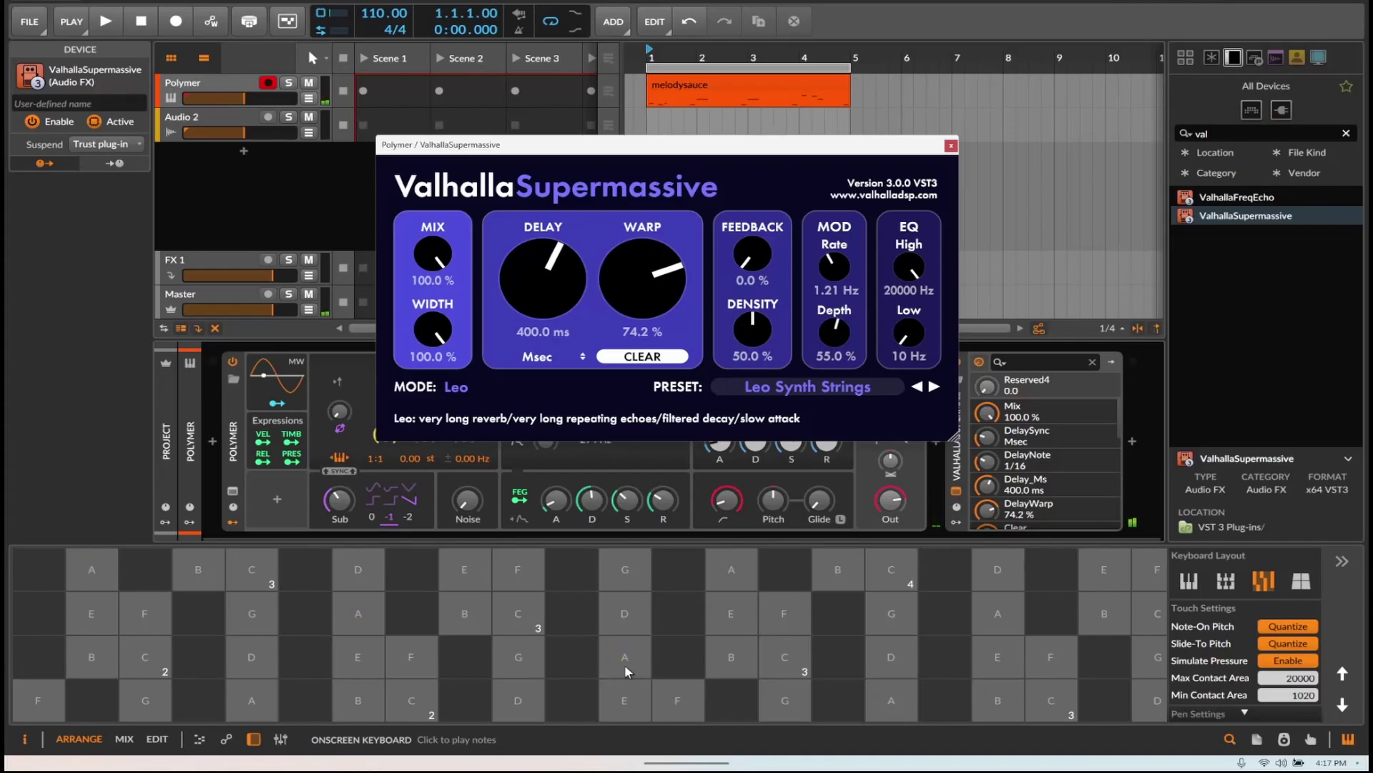
pyautogui.click(625, 668)
pyautogui.click(626, 669)
# Load the LATE 2023 > Virgo > Virgo Single Spring preset from the preset menu.
pyautogui.click(833, 390)
pyautogui.moveTo(823, 547)
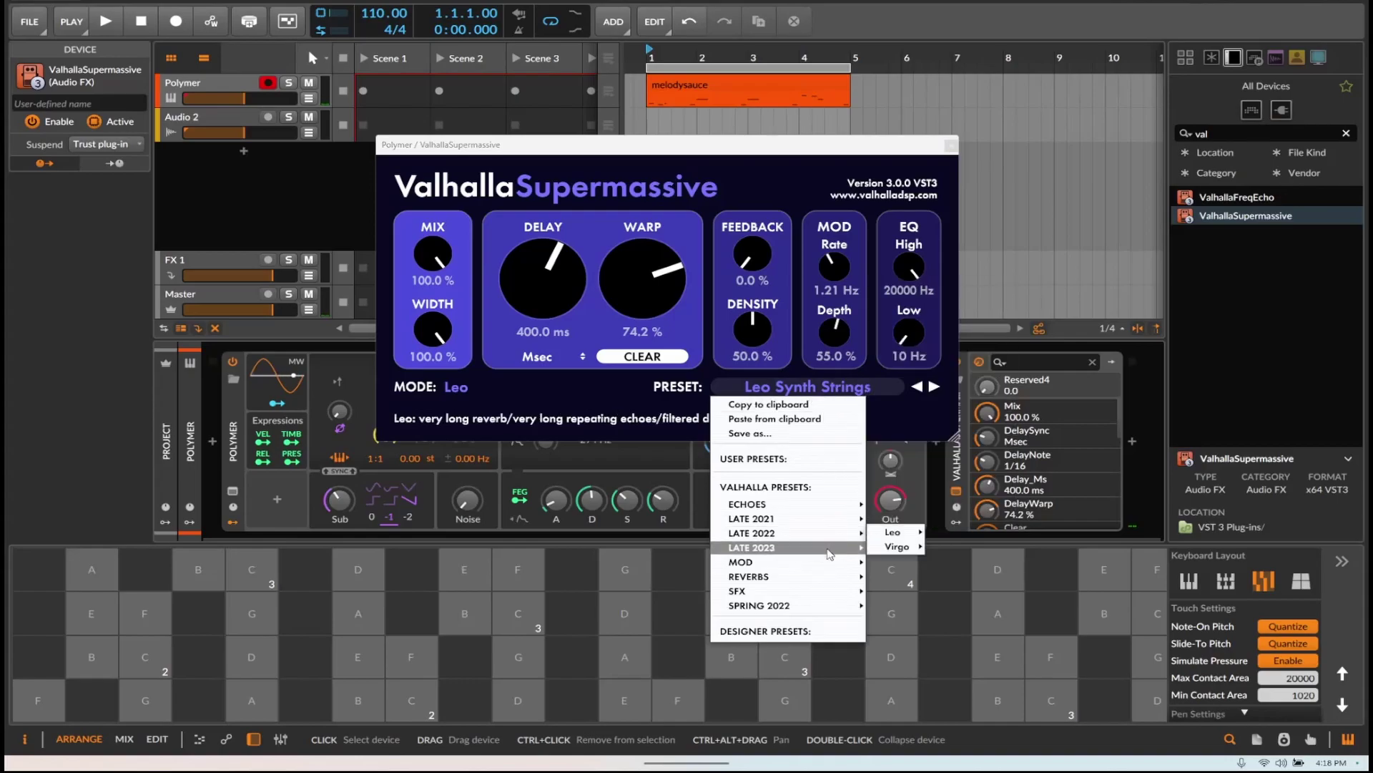
pyautogui.moveTo(897, 547)
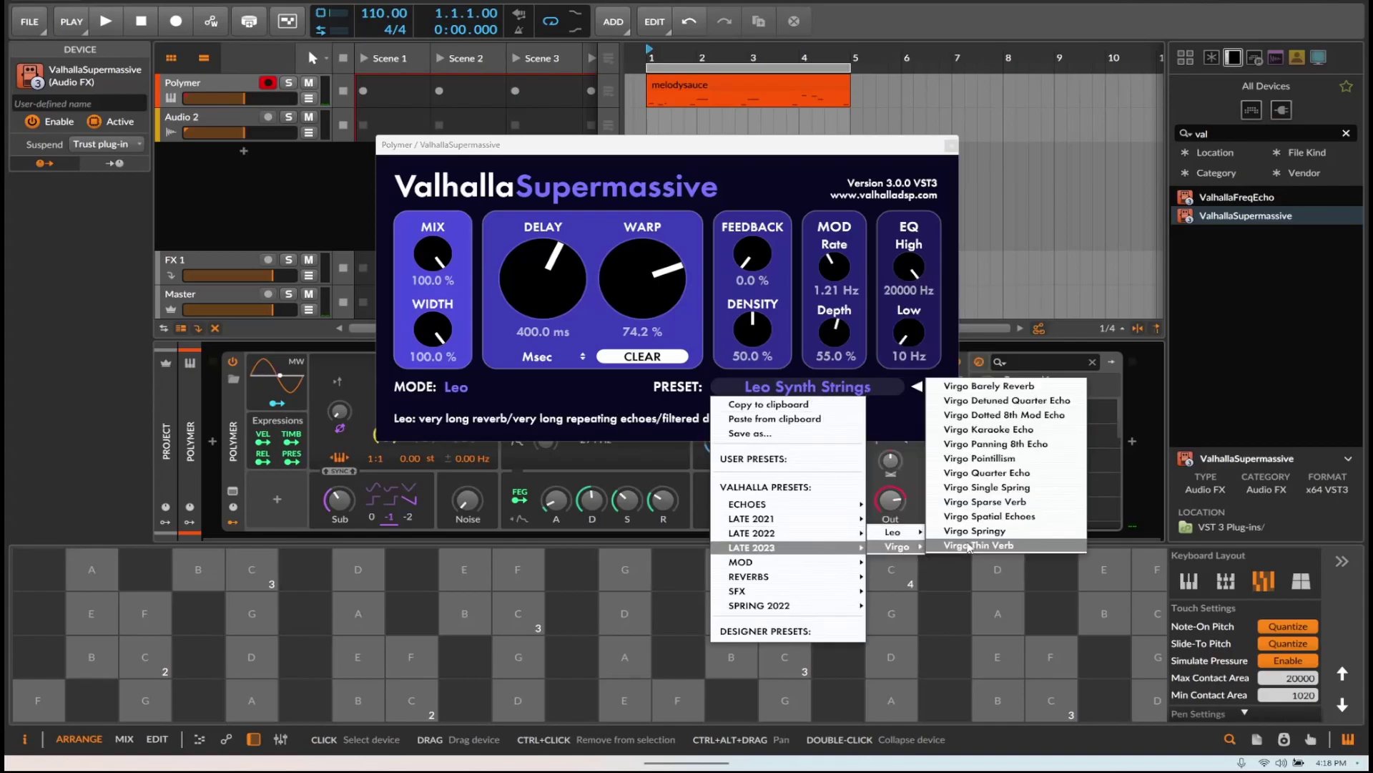
pyautogui.click(994, 489)
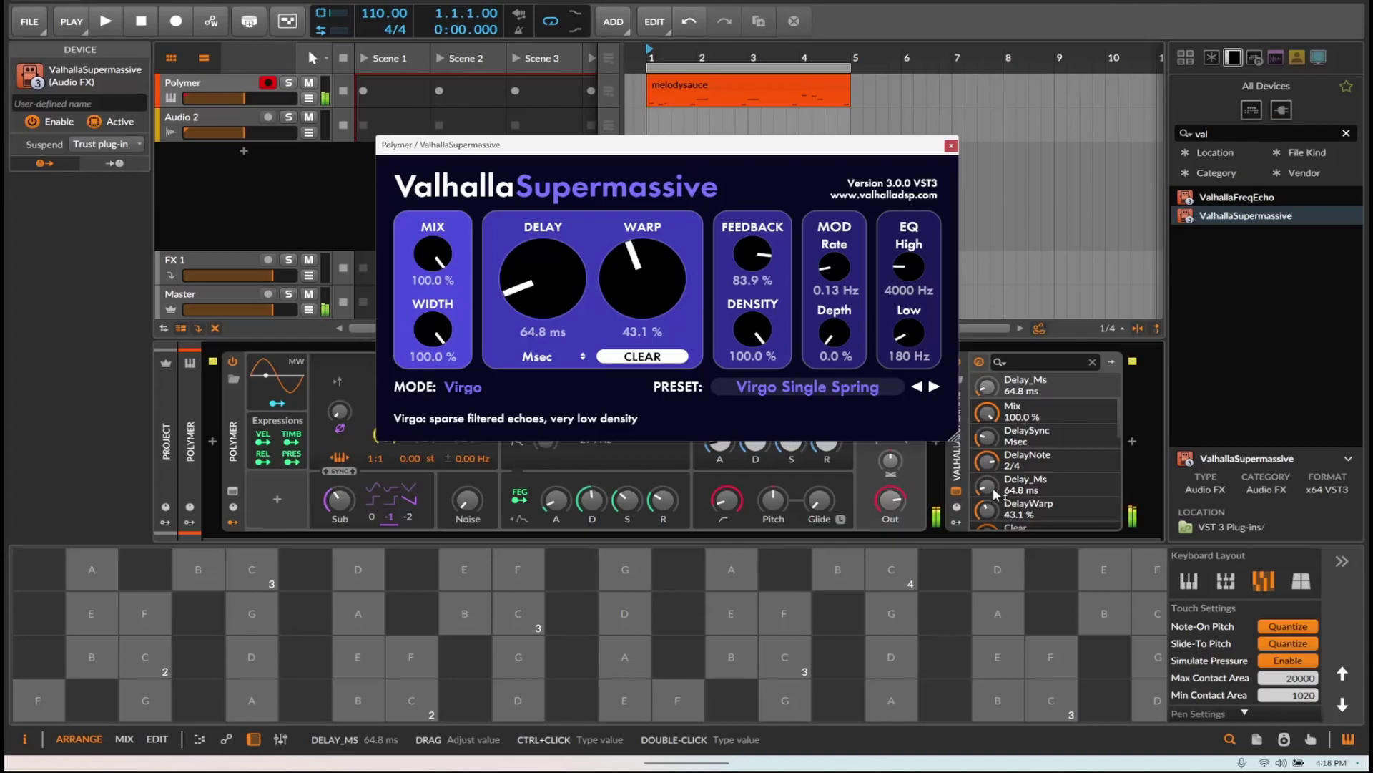
# Leave WARP at 43.1% and drag the Supermassive window slightly down and right.
pyautogui.click(685, 336)
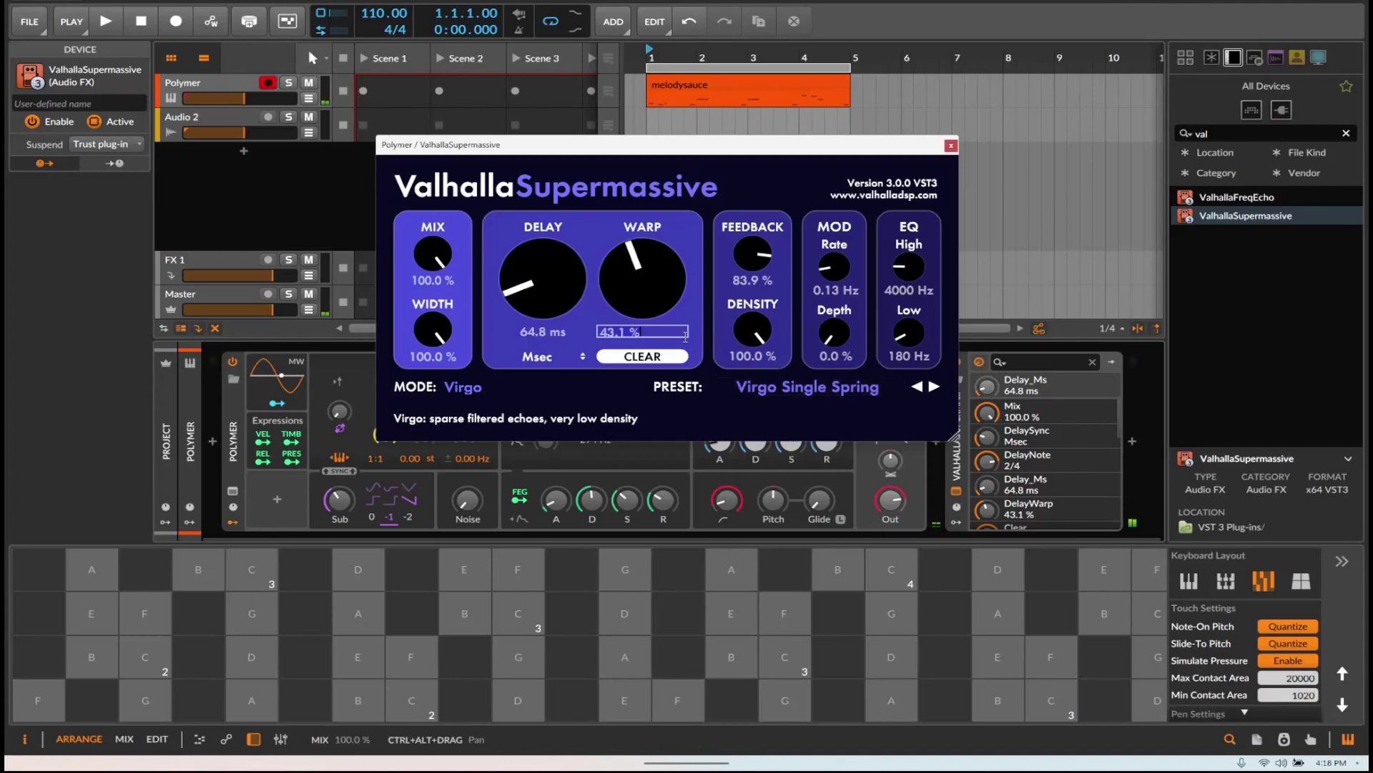
pyautogui.click(644, 418)
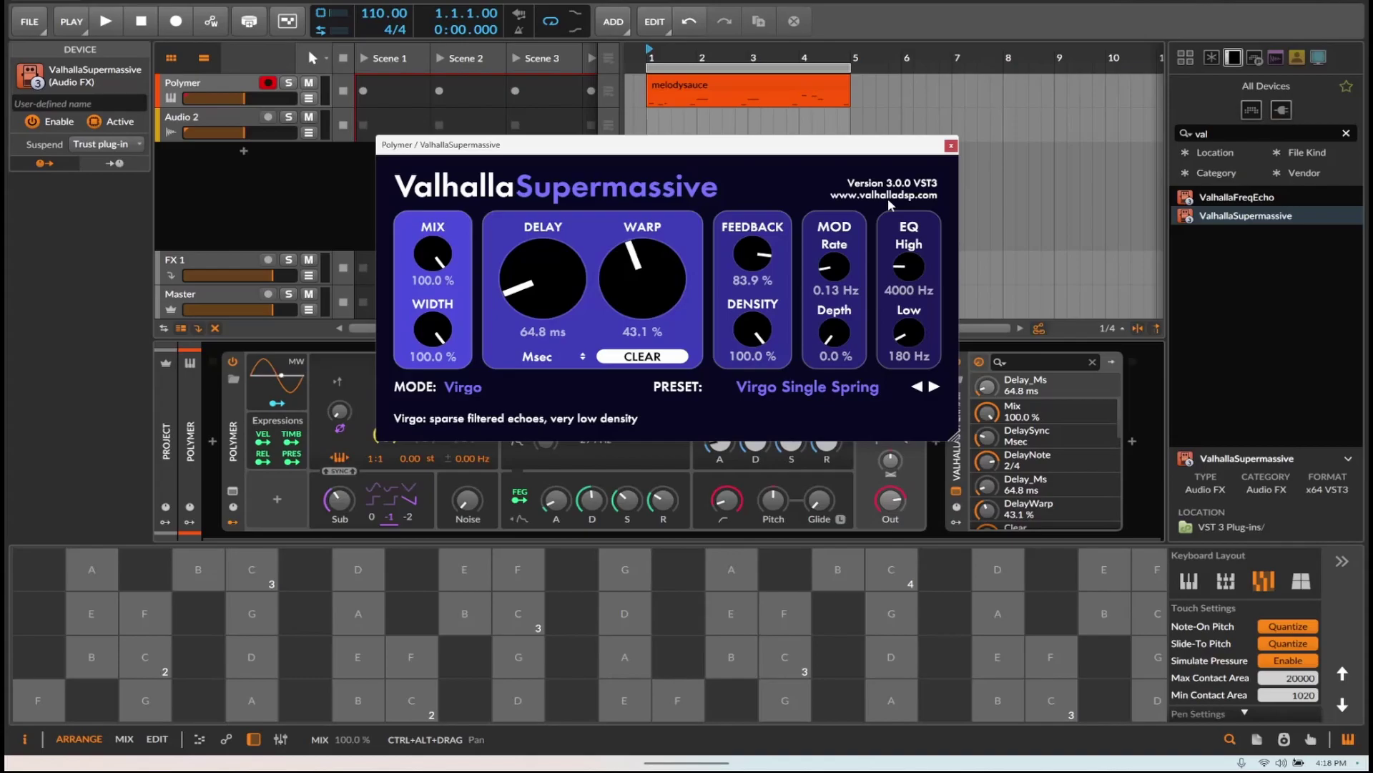
pyautogui.moveTo(545, 151); pyautogui.dragTo(576, 166)
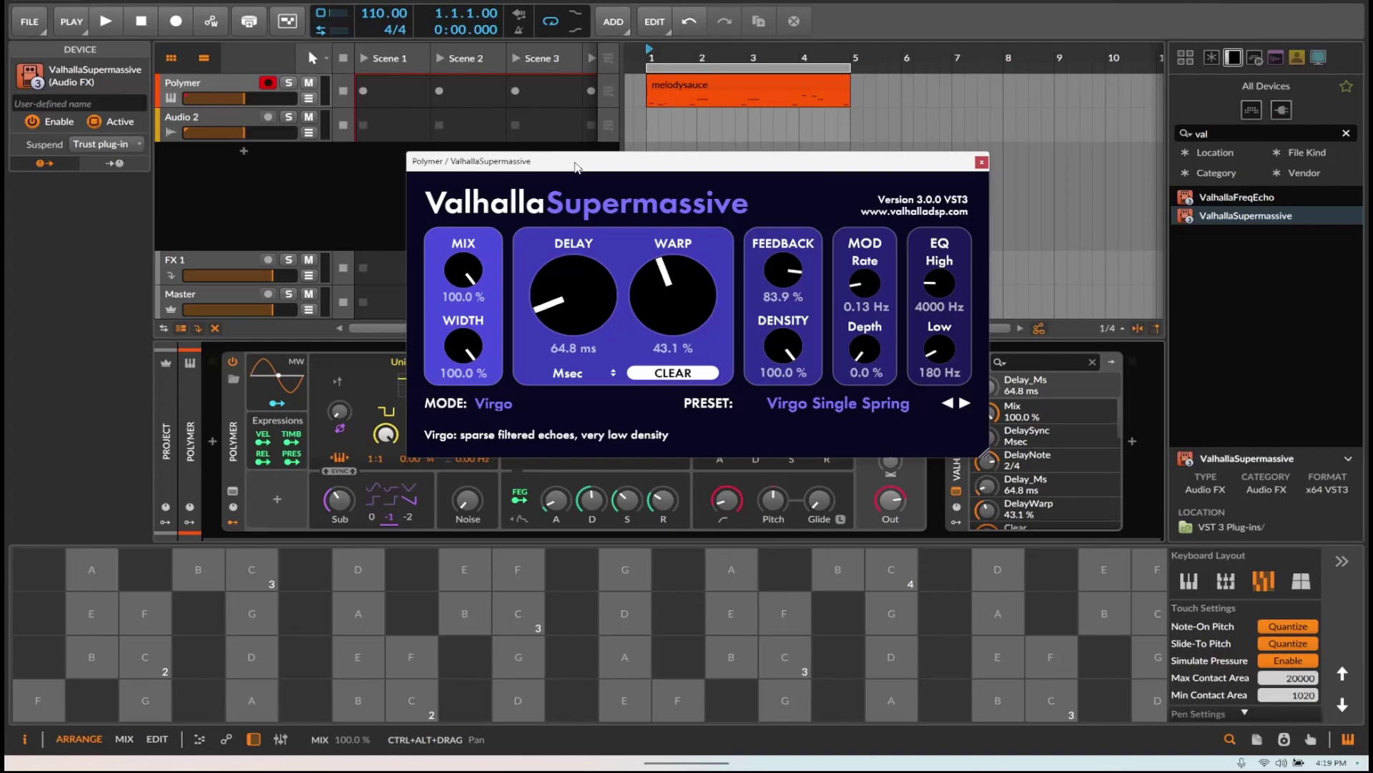
# Dismiss the preset list and switch Supermassive's reverb mode from Virgo to Andromeda.
pyautogui.click(824, 409)
pyautogui.moveTo(866, 530)
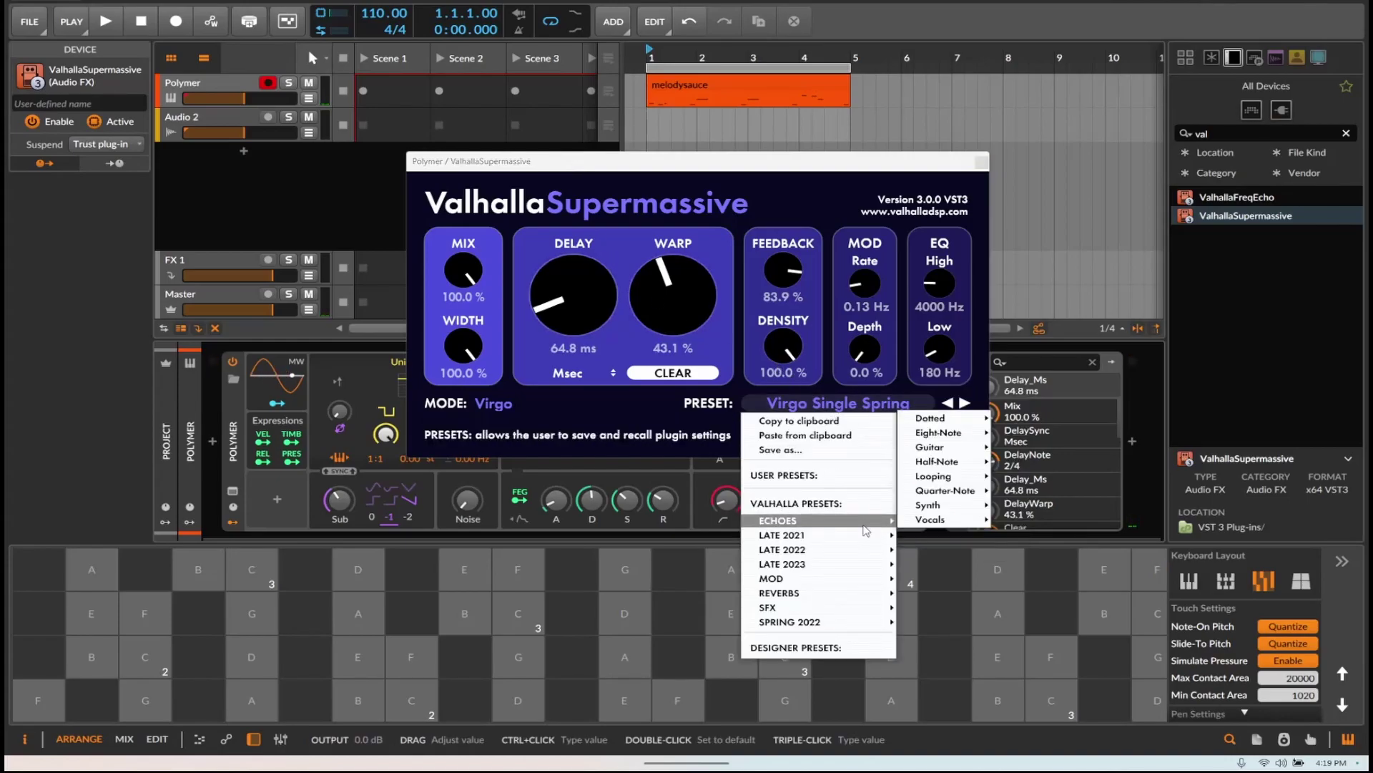
pyautogui.moveTo(867, 622)
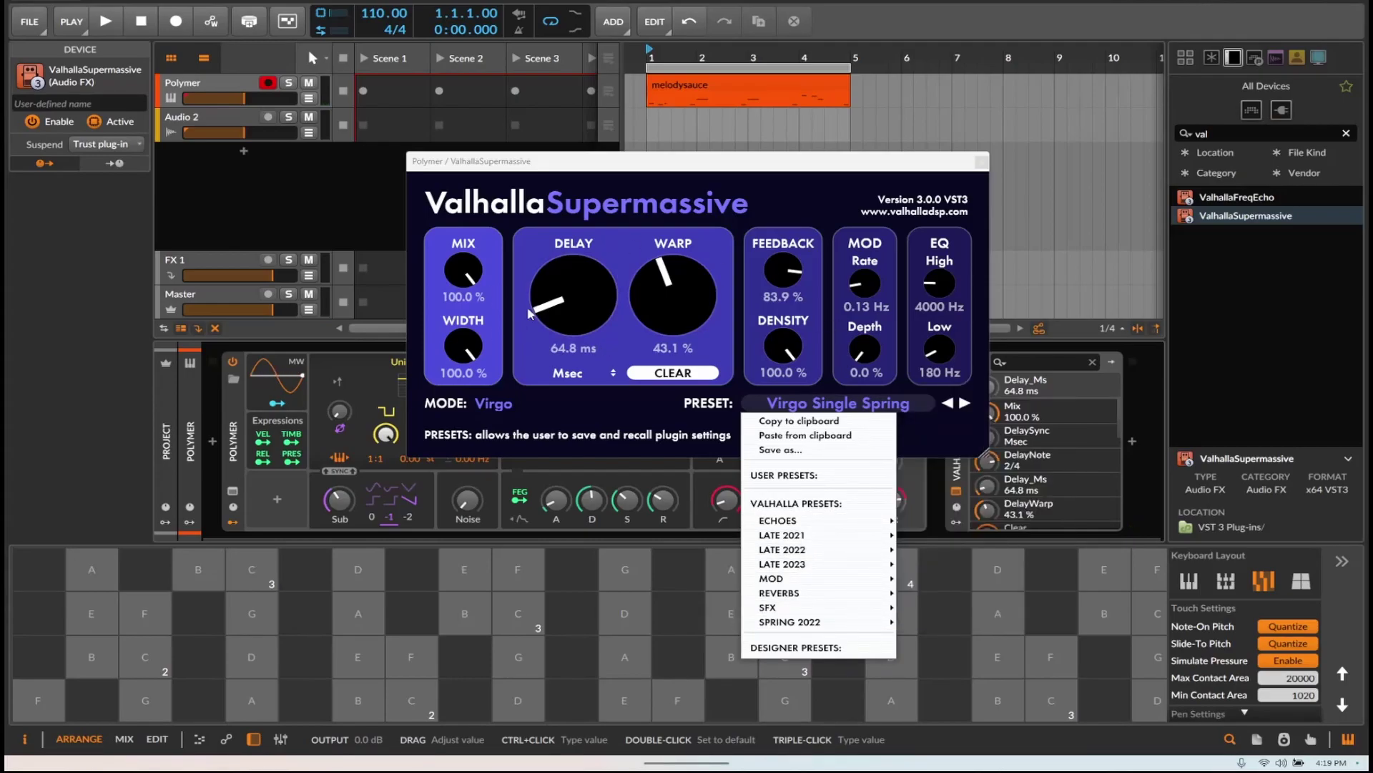
pyautogui.click(500, 402)
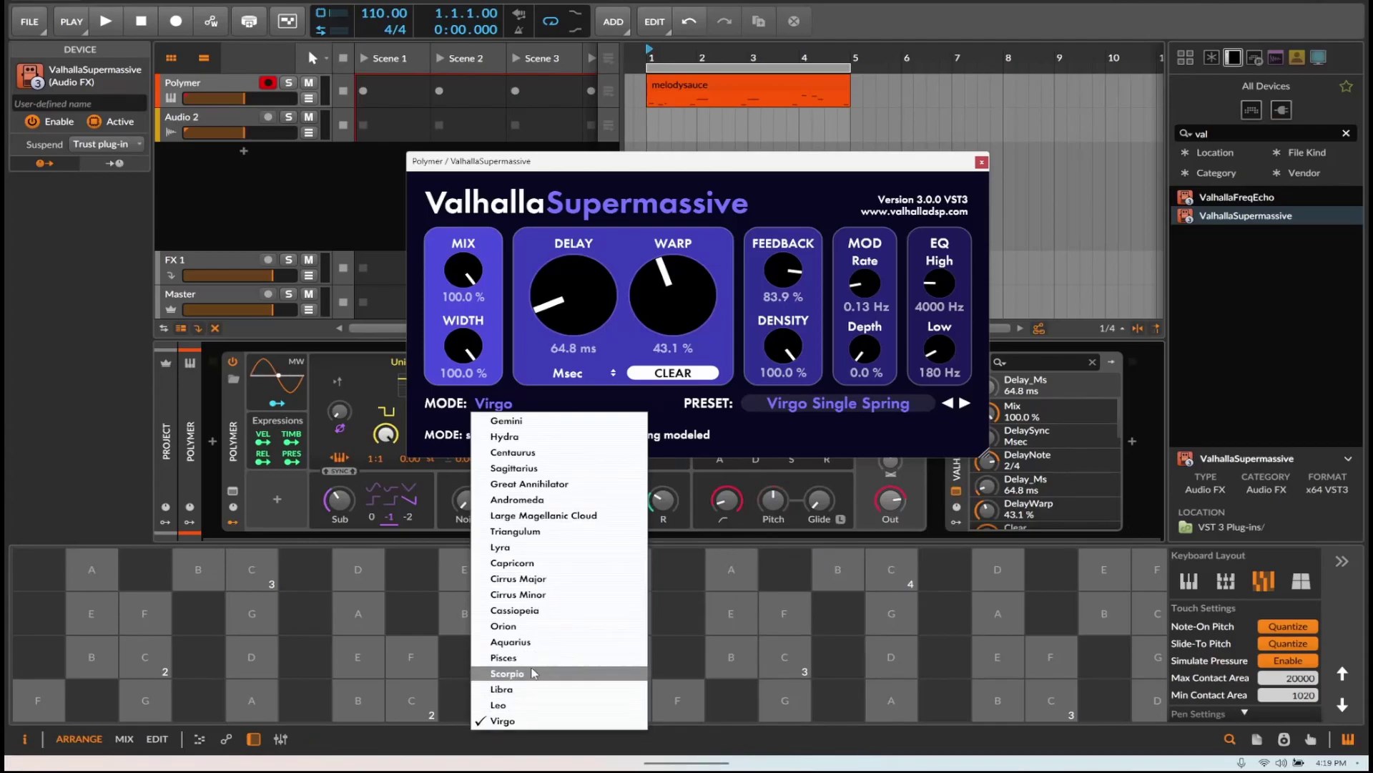
pyautogui.click(558, 500)
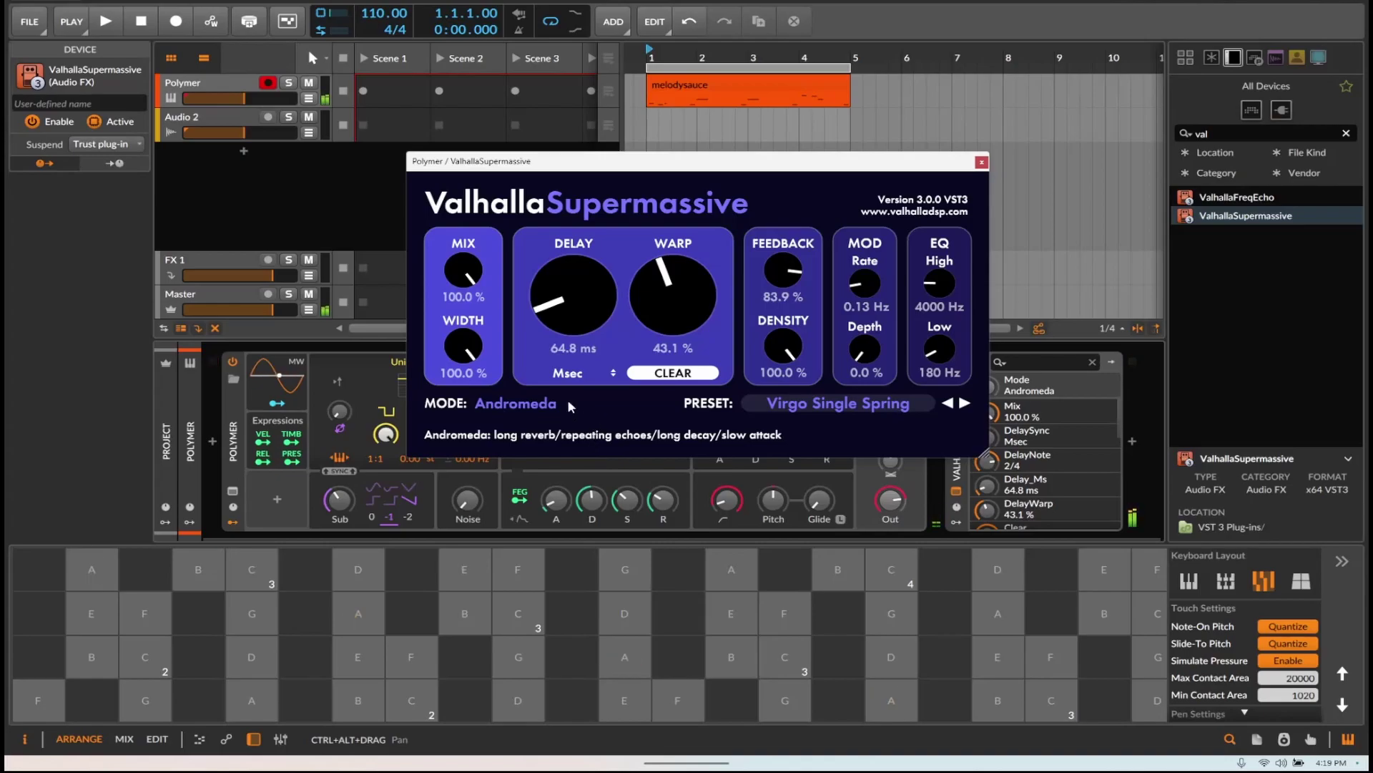
# Adjust the WARP, DELAY and FEEDBACK knobs to 77.5 %, 327.7 ms and 22.8 %.
pyautogui.moveTo(647, 315); pyautogui.dragTo(611, 230)
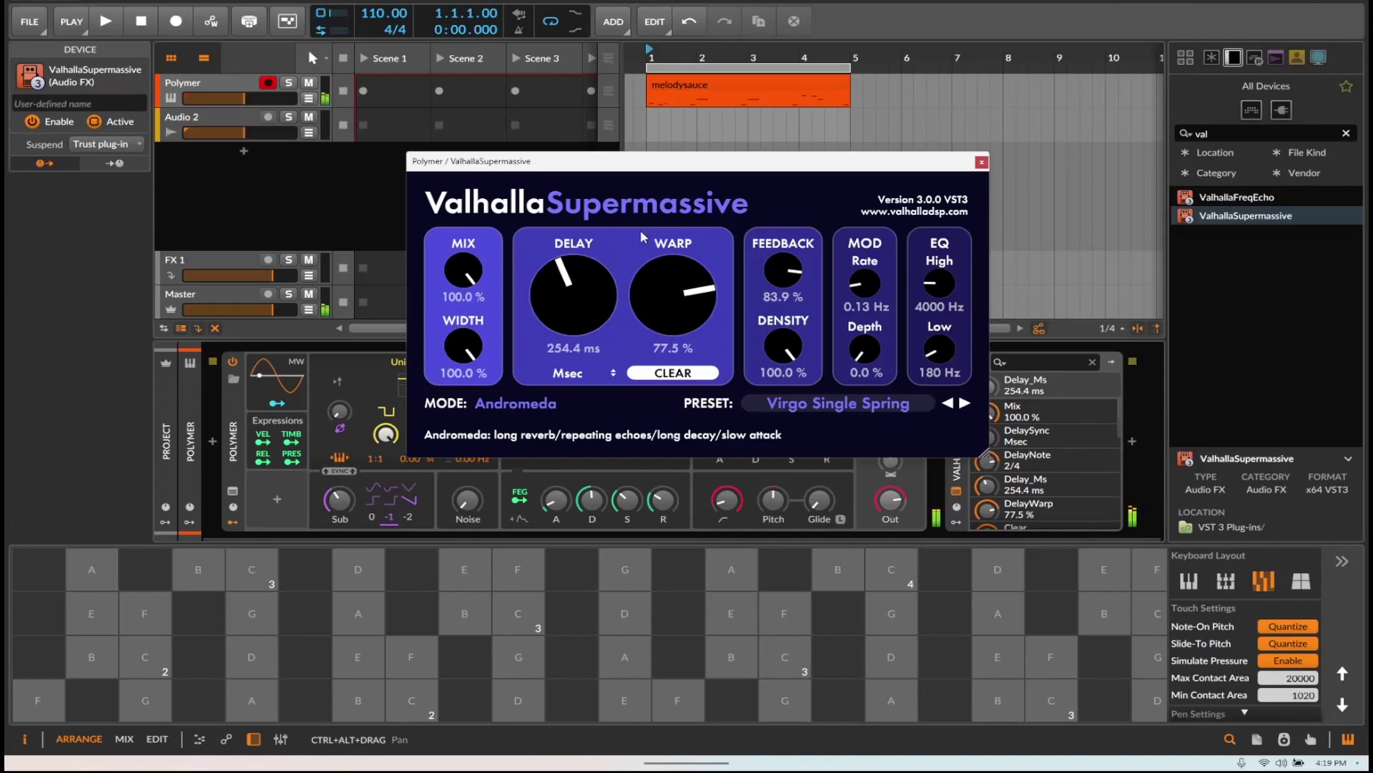
pyautogui.moveTo(577, 286); pyautogui.dragTo(584, 380)
pyautogui.moveTo(652, 318)
pyautogui.mouseDown()
pyautogui.moveTo(656, 375)
pyautogui.moveTo(654, 307)
pyautogui.mouseUp()
pyautogui.moveTo(796, 274); pyautogui.dragTo(786, 426)
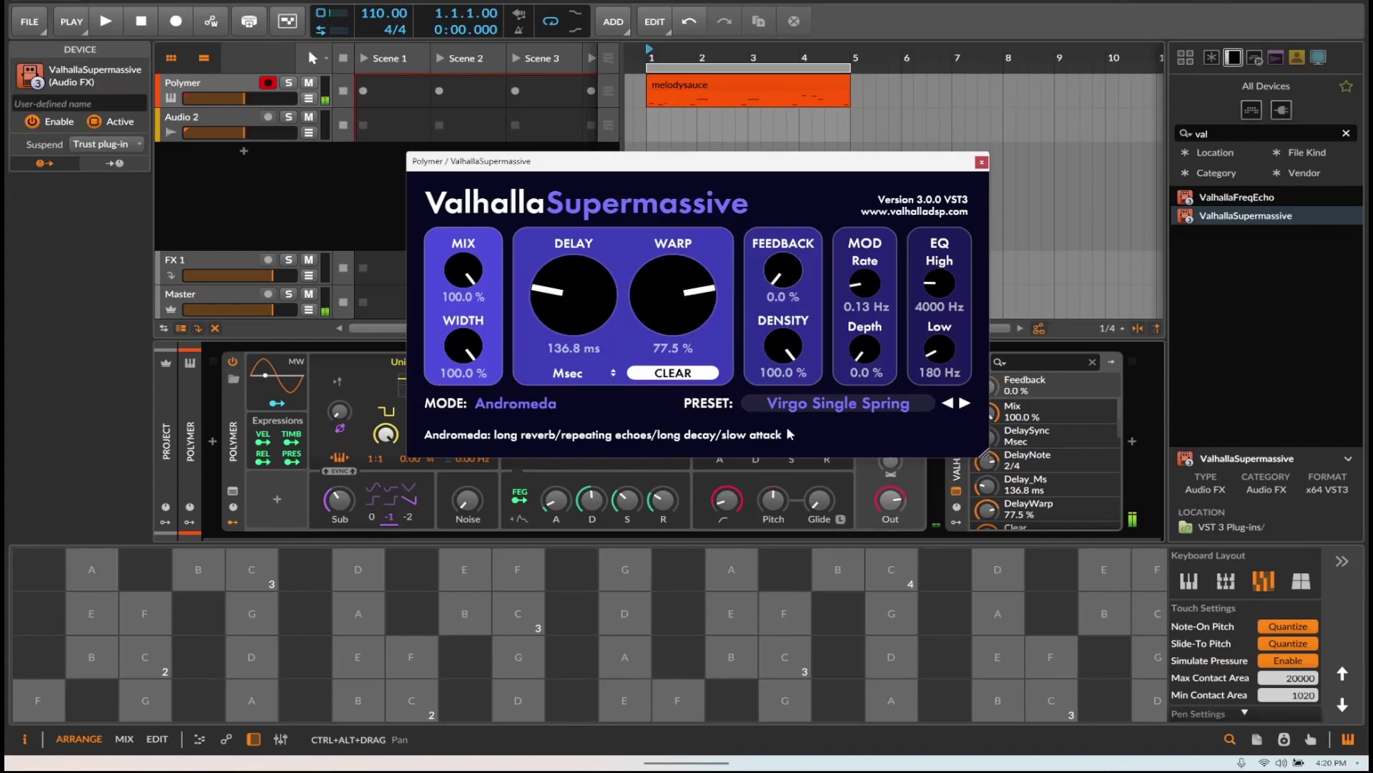
pyautogui.moveTo(793, 288); pyautogui.dragTo(793, 247)
pyautogui.moveTo(569, 273); pyautogui.dragTo(570, 250)
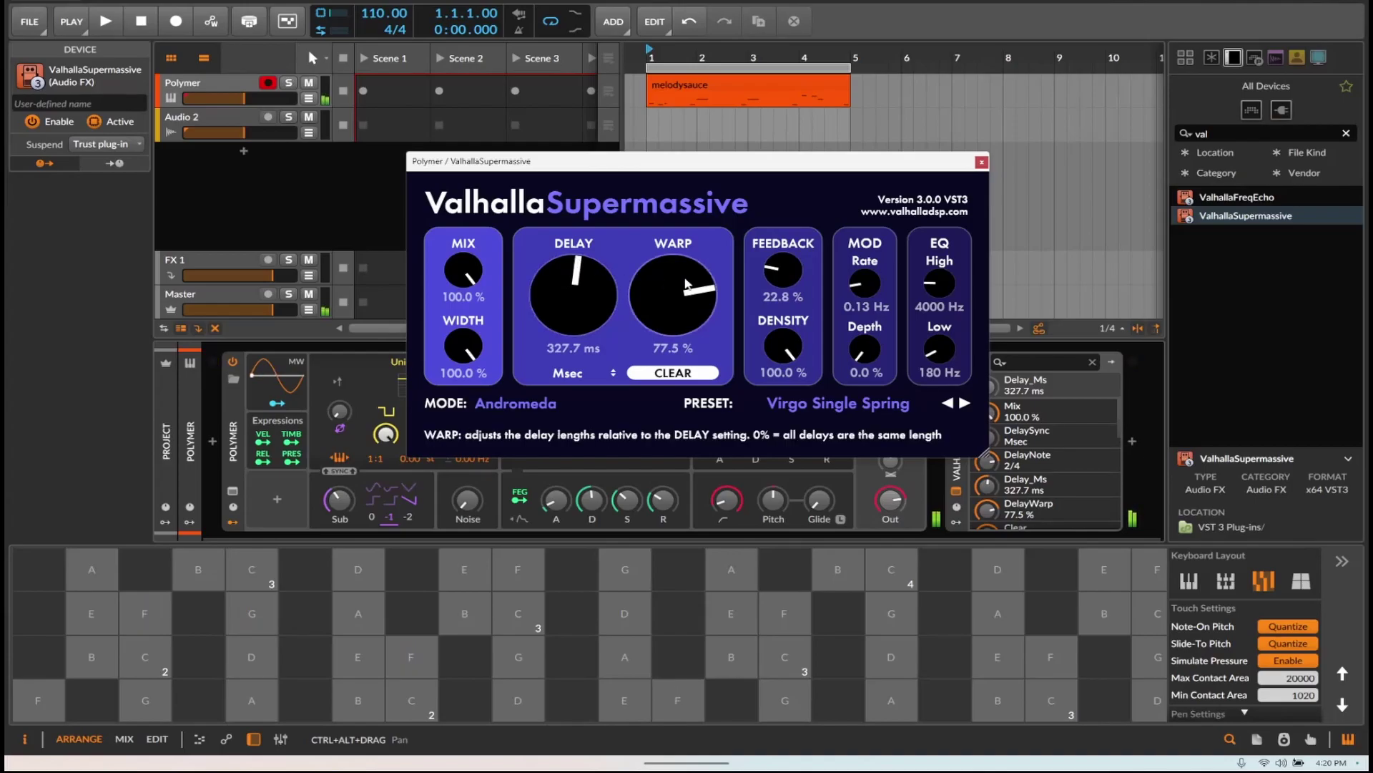